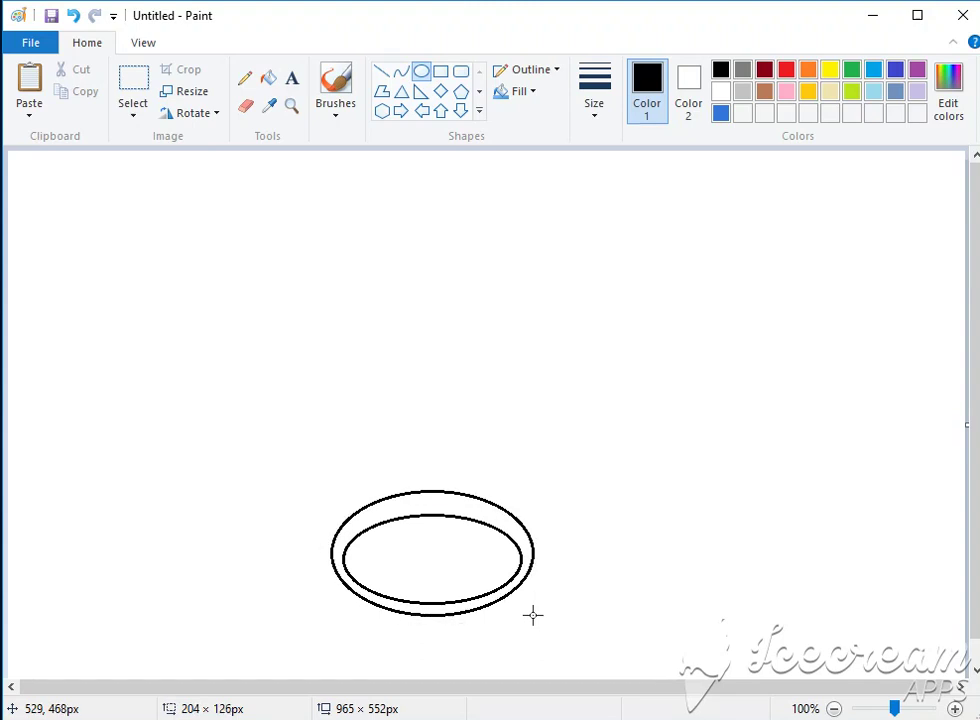
Step: Flatten the outer base ellipse so its upper edge meets the inner ellipse's upper edge
drag(433, 487, 435, 514)
click(676, 588)
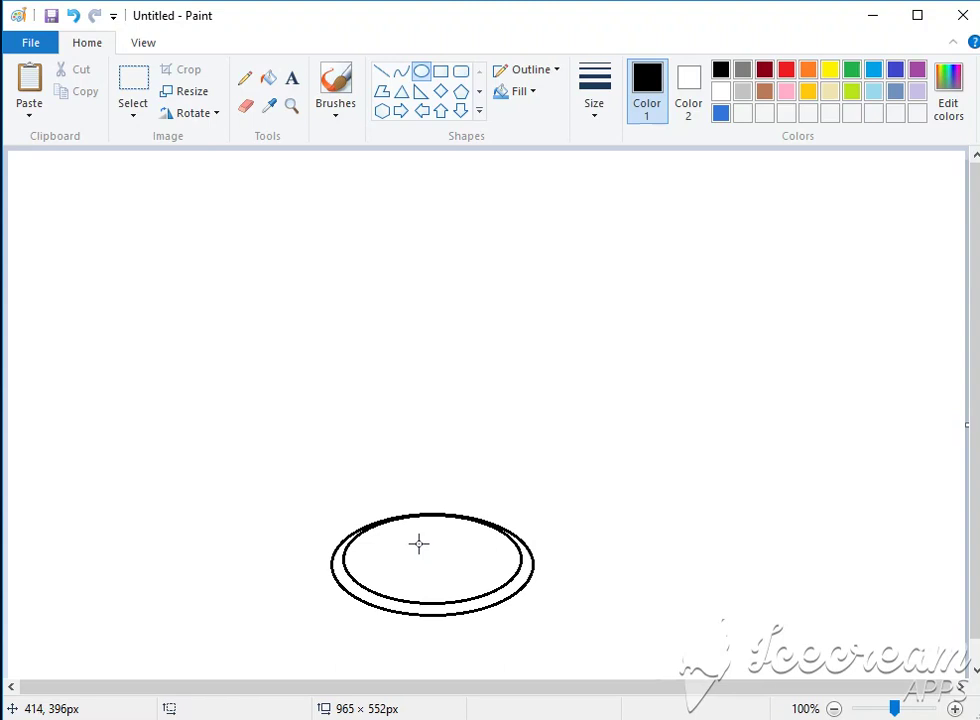
Step: Draw three small joint ellipses: about 30 × 23 px in the base, 32 × 27 px above it, and 35 × 31 px higher to the left
drag(419, 543, 447, 565)
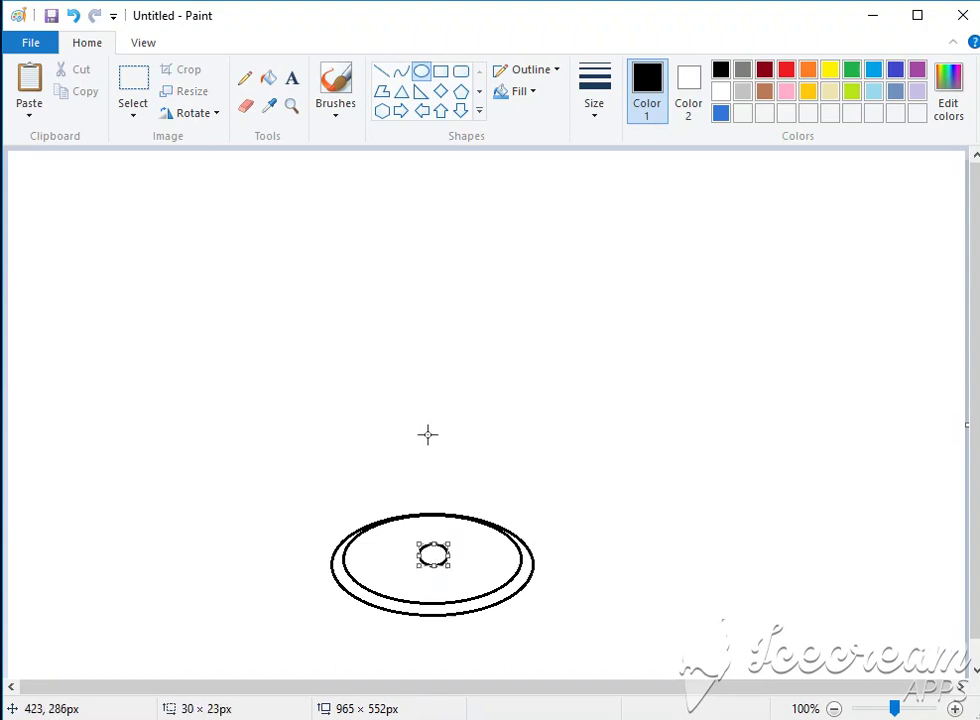
drag(410, 410, 439, 437)
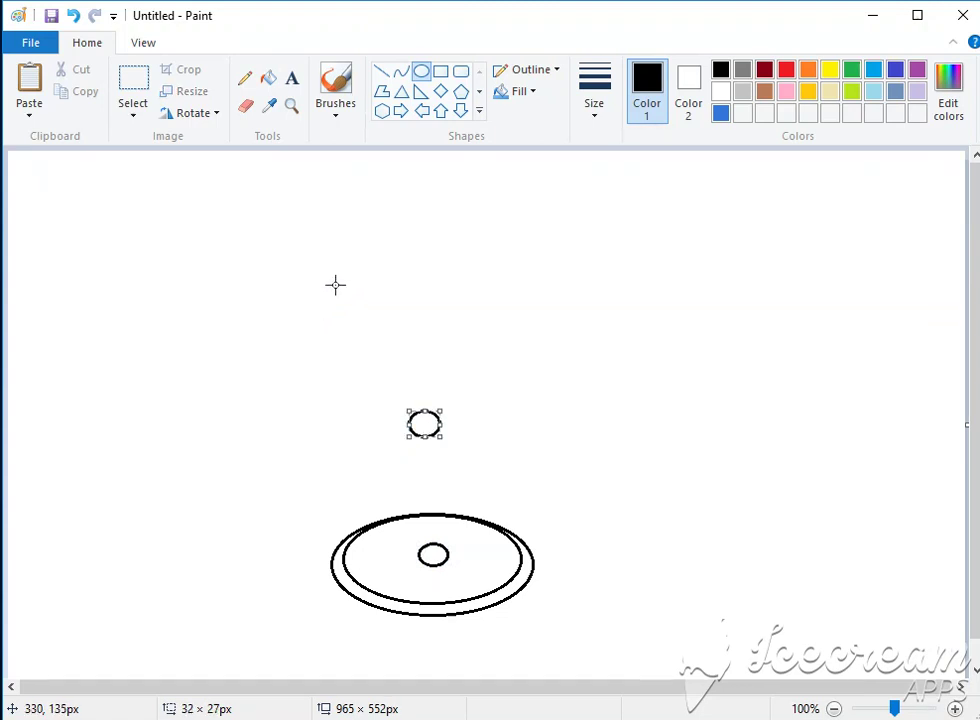
drag(334, 278, 367, 306)
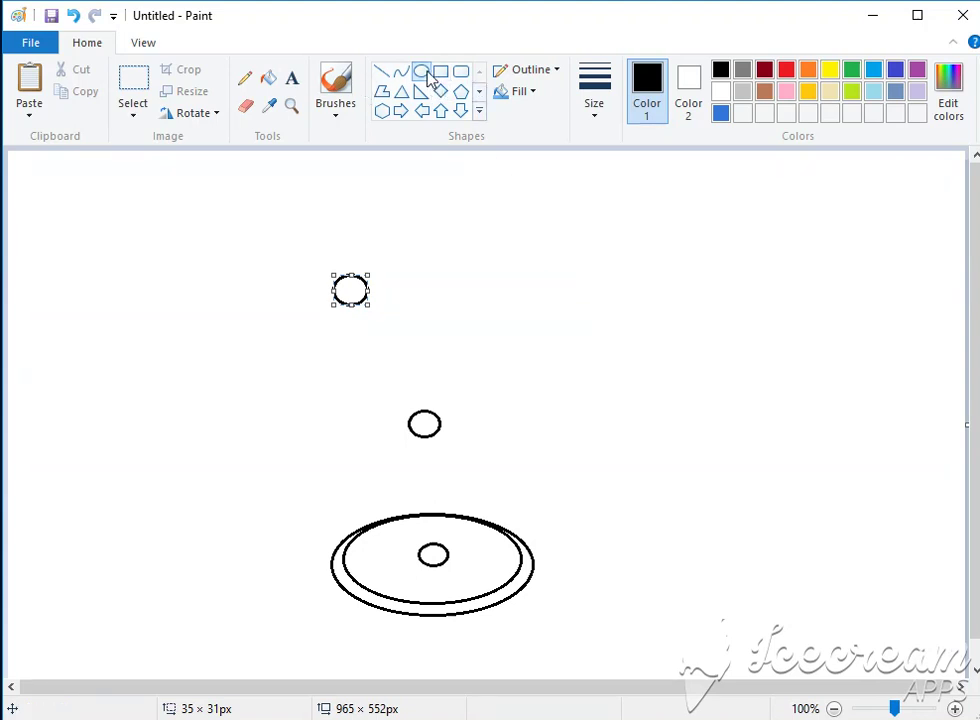
Step: Connect the base, middle and upper joint ellipses with pairs of straight lines to form the lamp's two lower arm segments
click(380, 72)
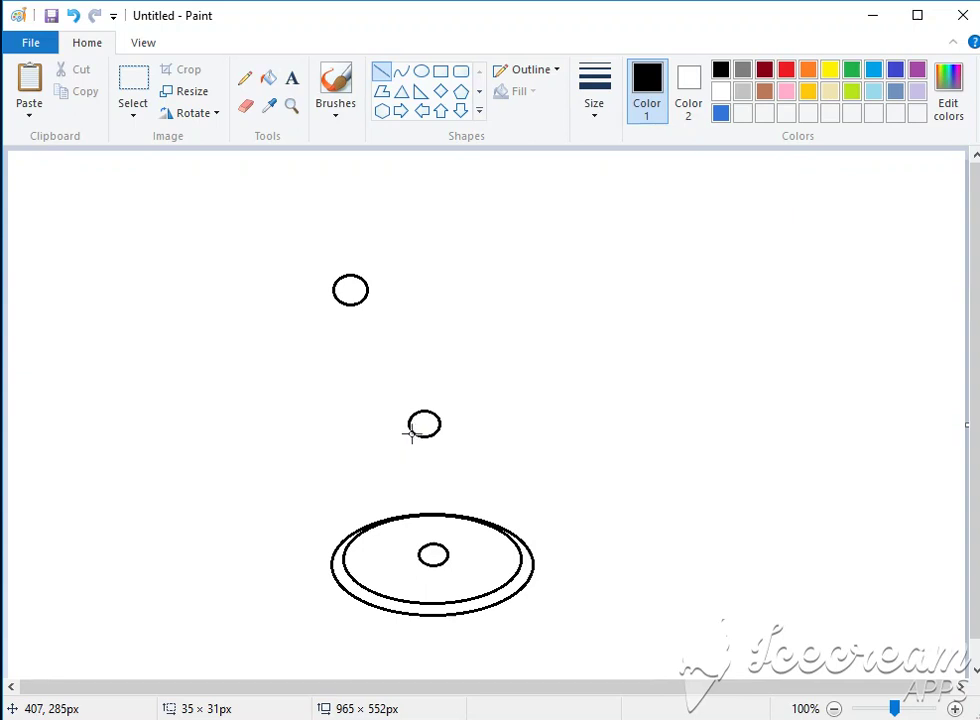
drag(410, 432, 427, 552)
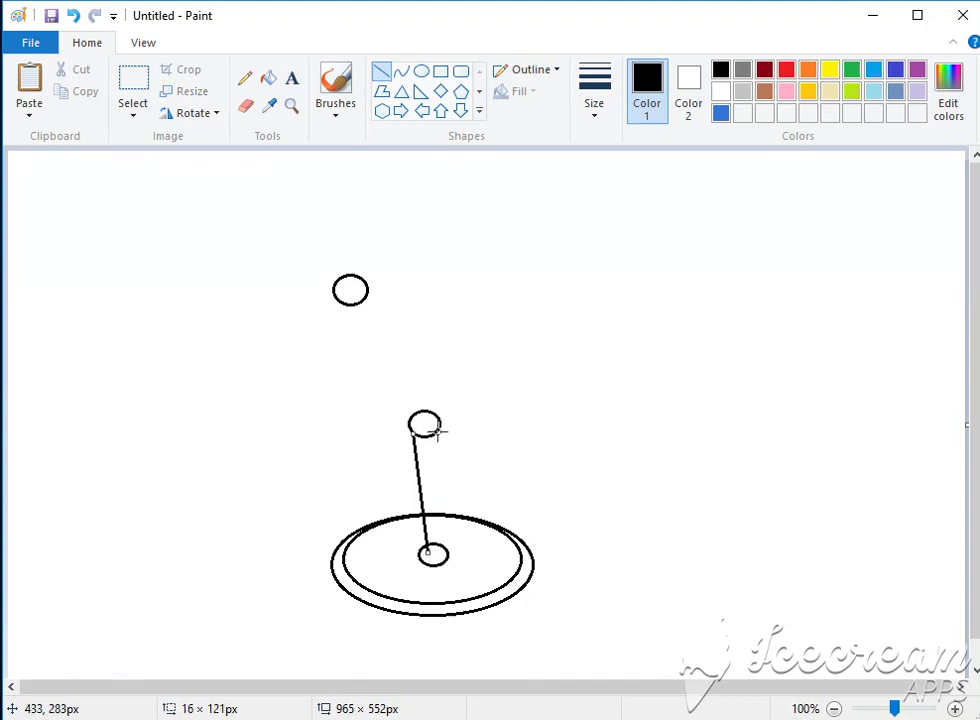
drag(438, 431, 442, 551)
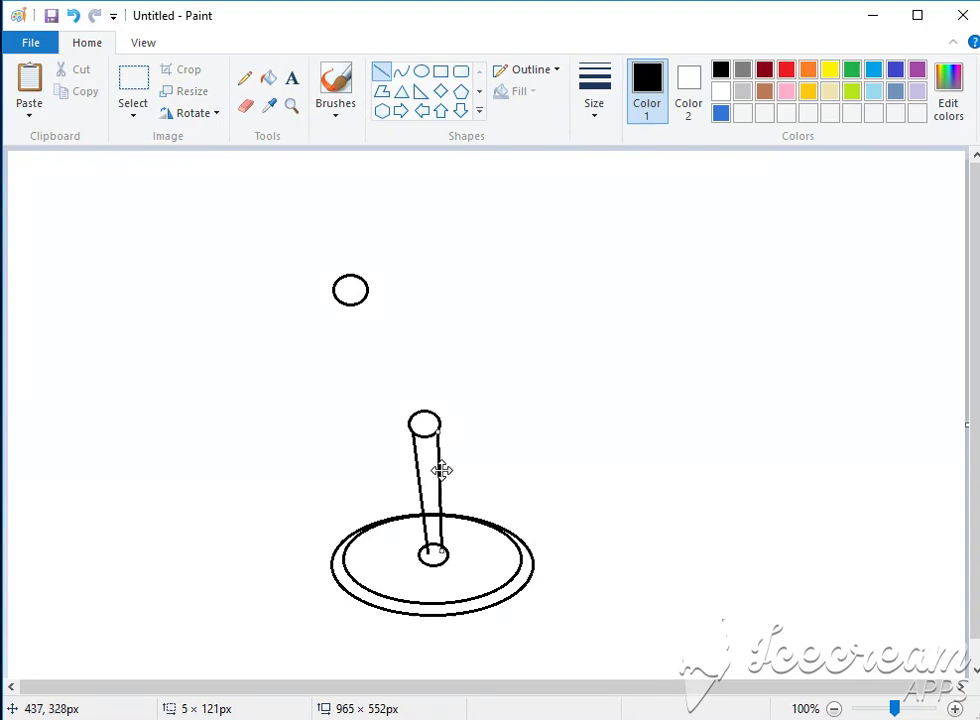
drag(438, 430, 435, 432)
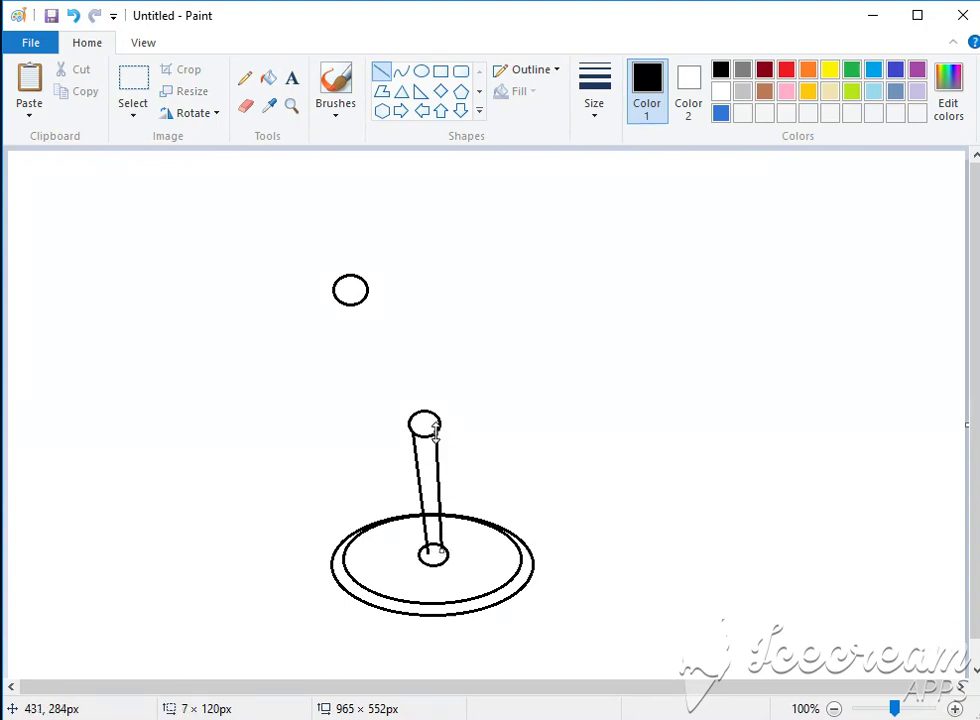
click(617, 495)
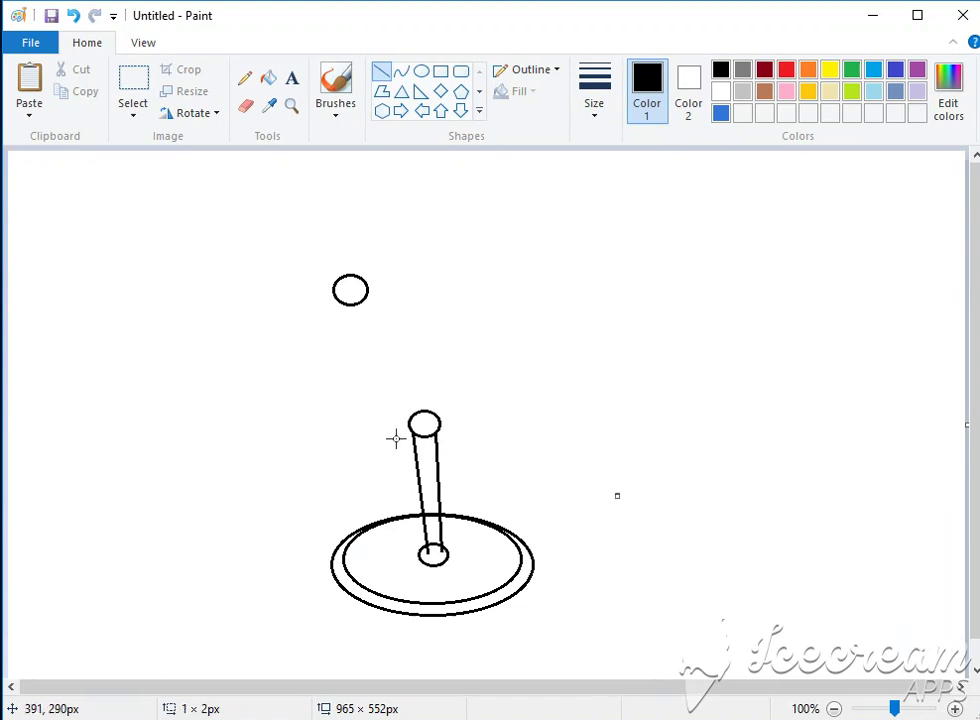
key(ctrl+z)
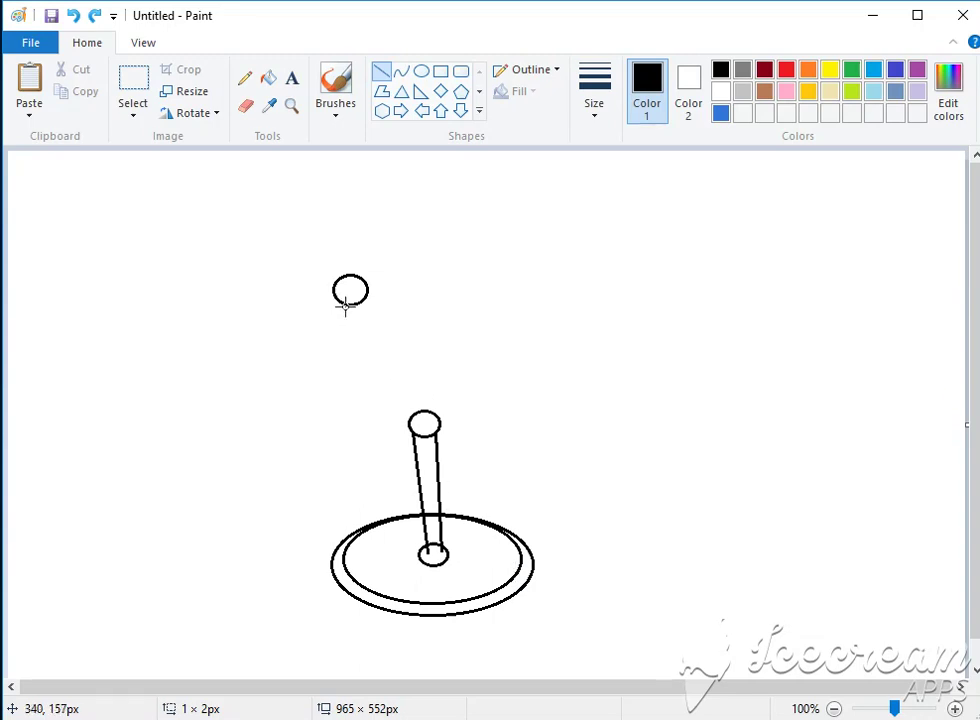
drag(347, 306, 410, 416)
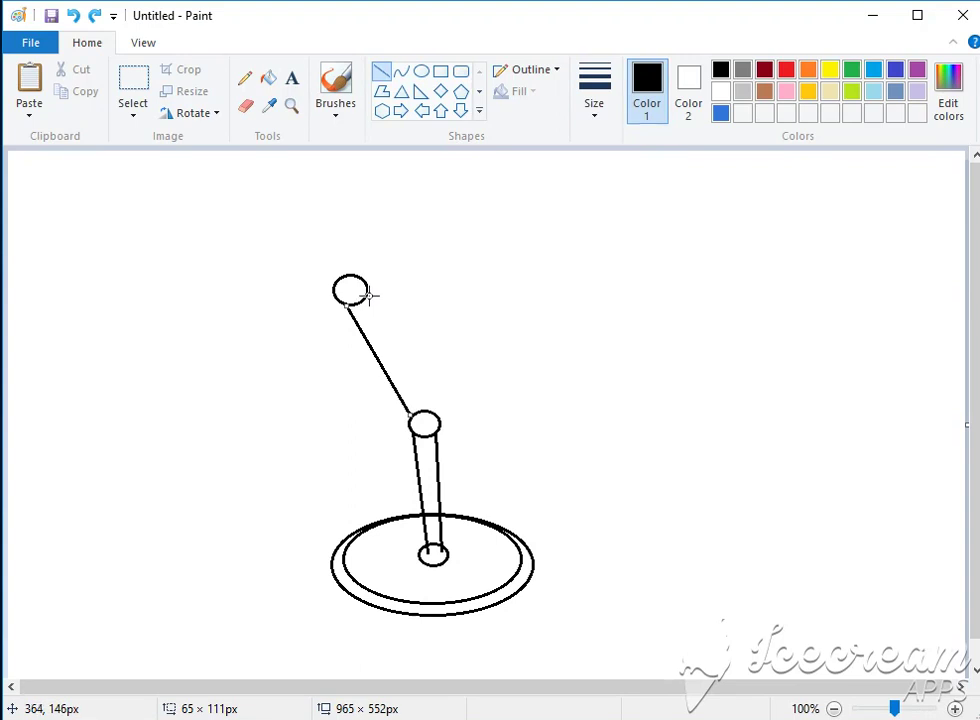
drag(368, 296, 429, 413)
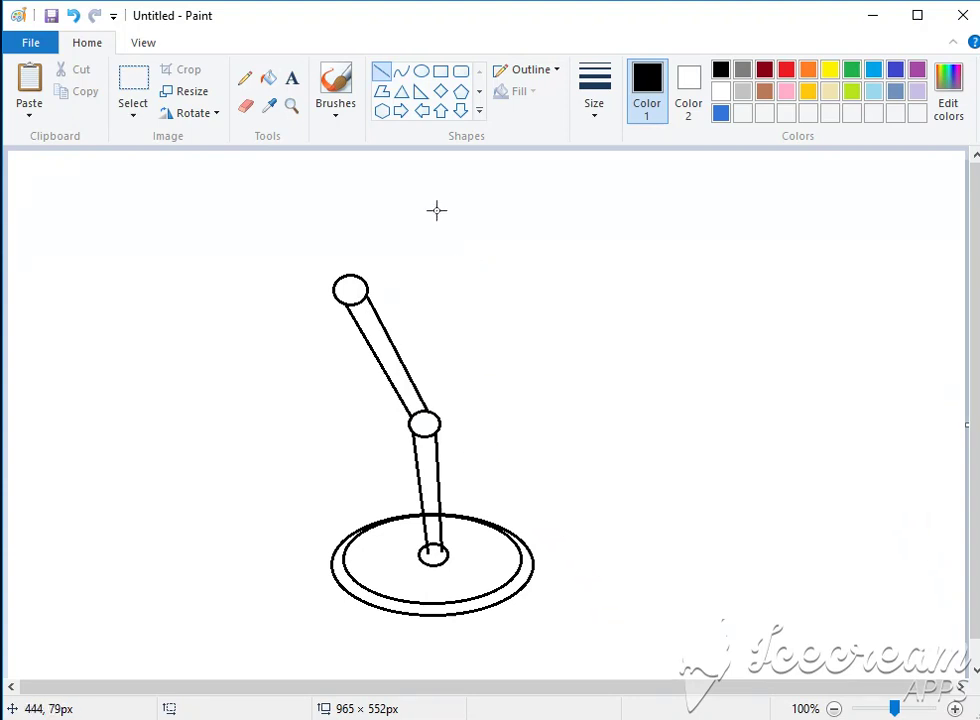
Step: Draw two parallel lines rising rightward from the upper joint and close their far end with a cross line about 21 × 52 px
drag(347, 272, 487, 201)
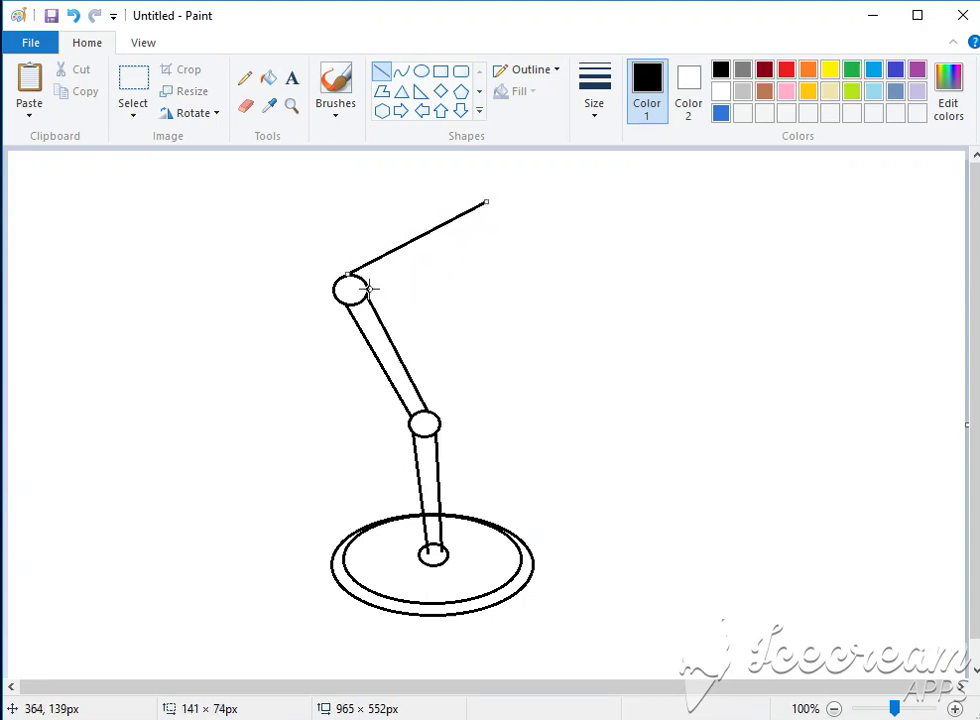
drag(369, 289, 501, 238)
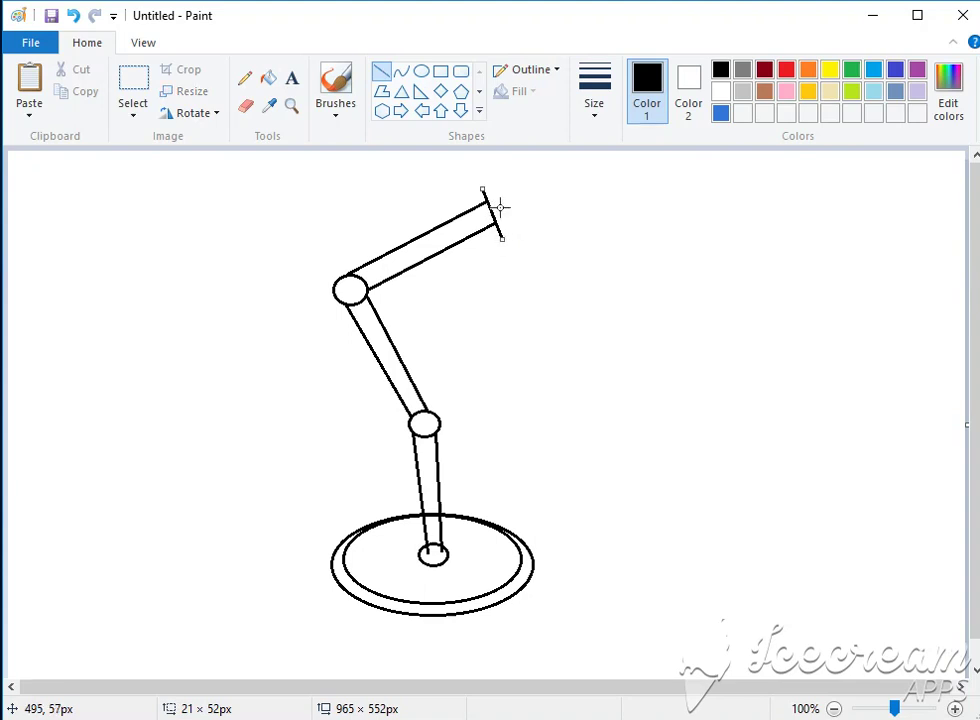
click(521, 211)
key(ctrl+z)
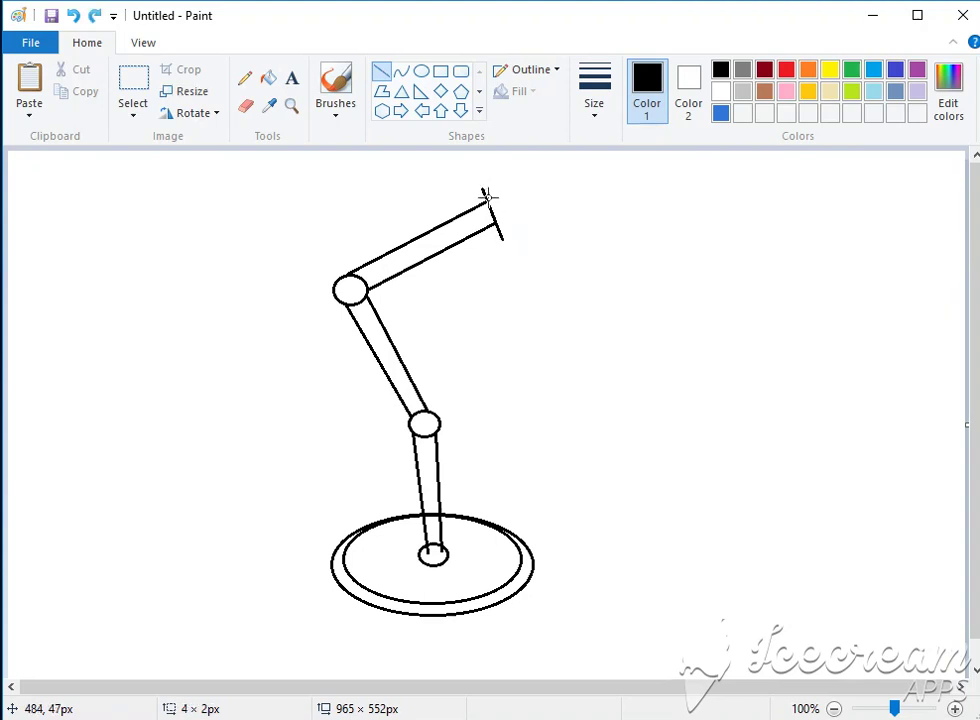
drag(484, 190, 500, 184)
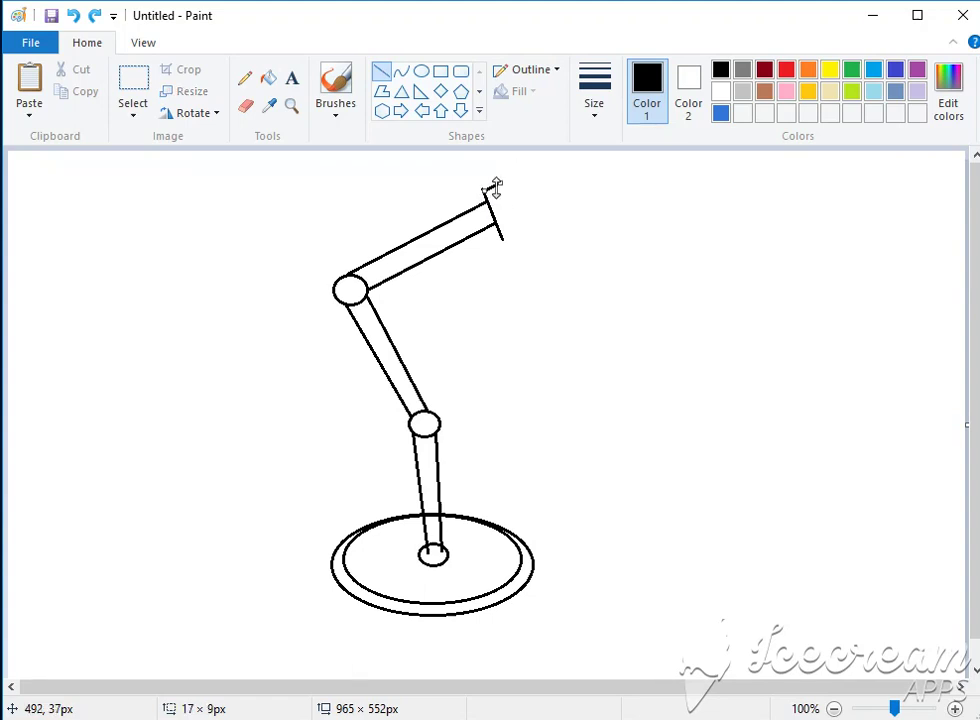
drag(502, 186, 509, 179)
click(546, 207)
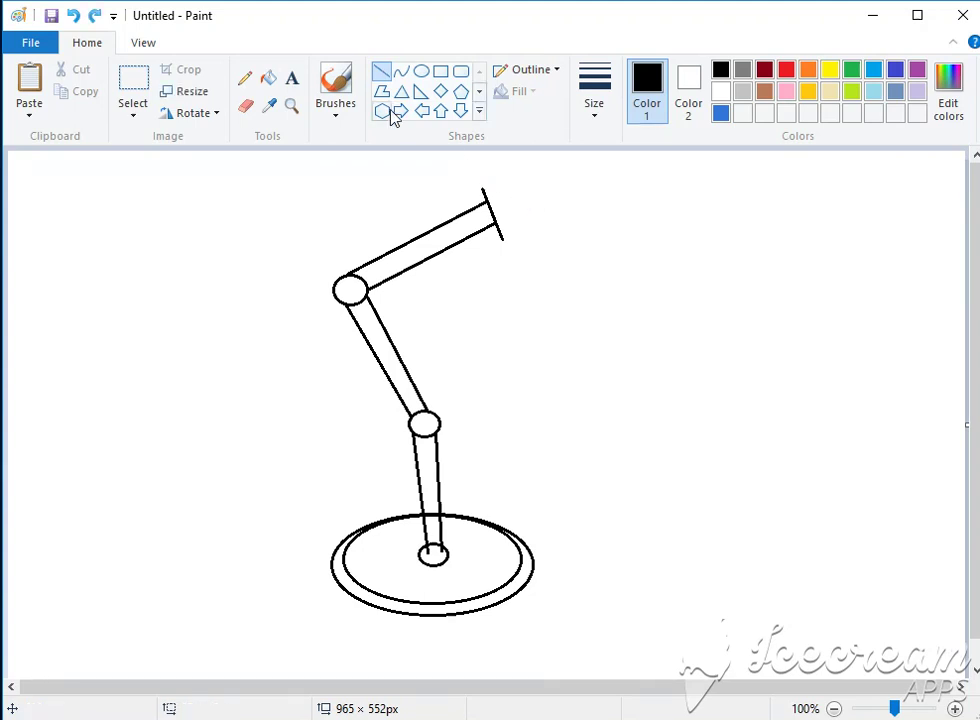
Step: Draw a curve about 38 × 15 px from the arm's end line as the socket's upper edge, and add the socket's straight far side
click(401, 71)
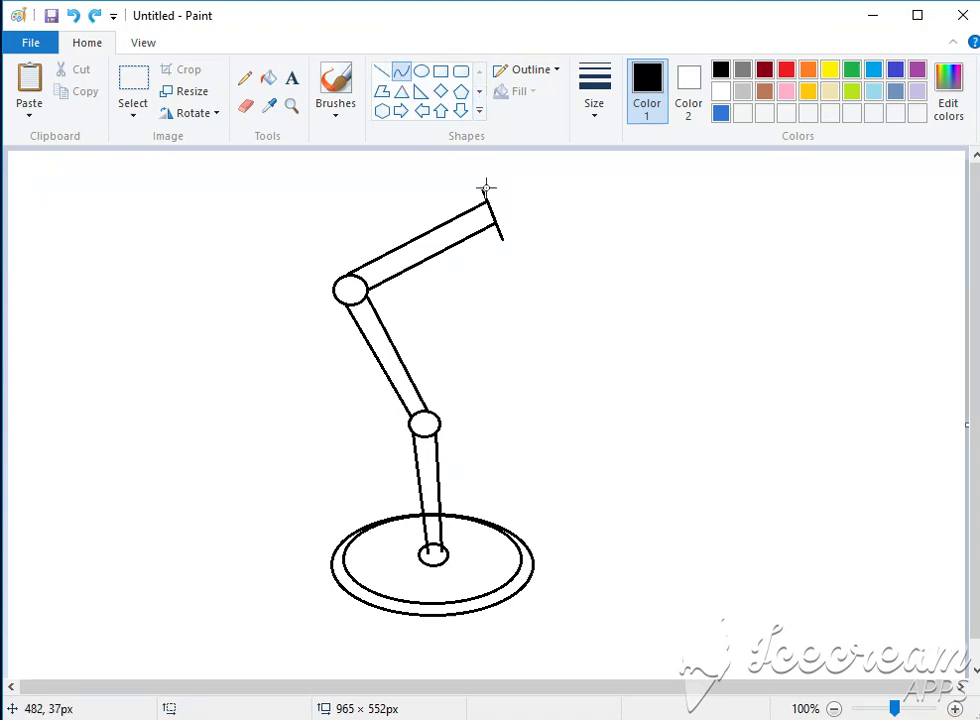
drag(482, 186, 506, 175)
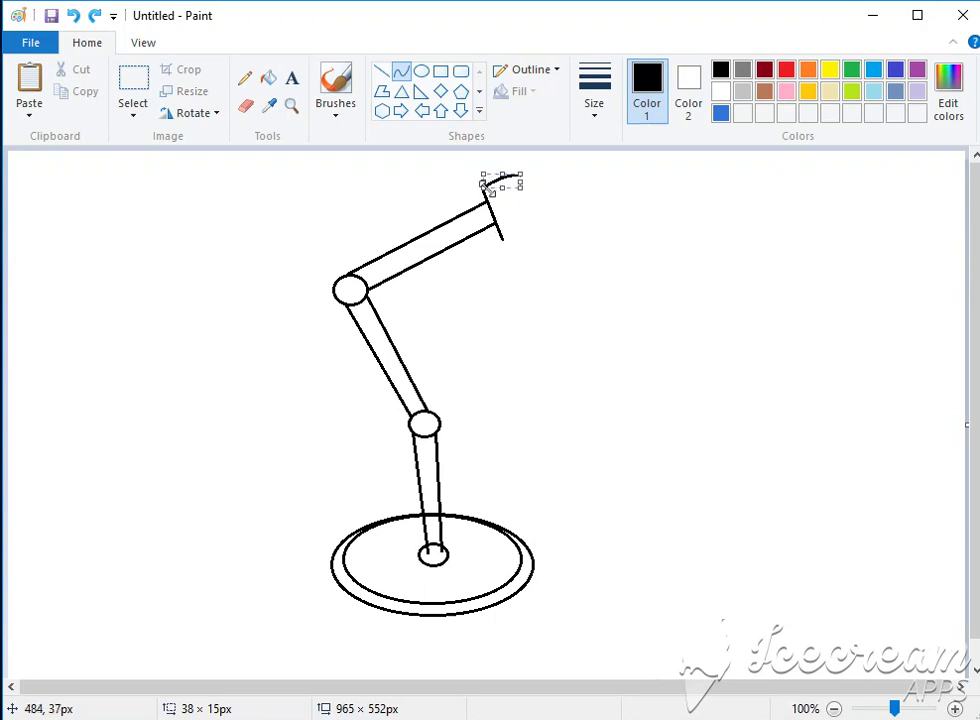
drag(486, 192, 482, 188)
click(561, 260)
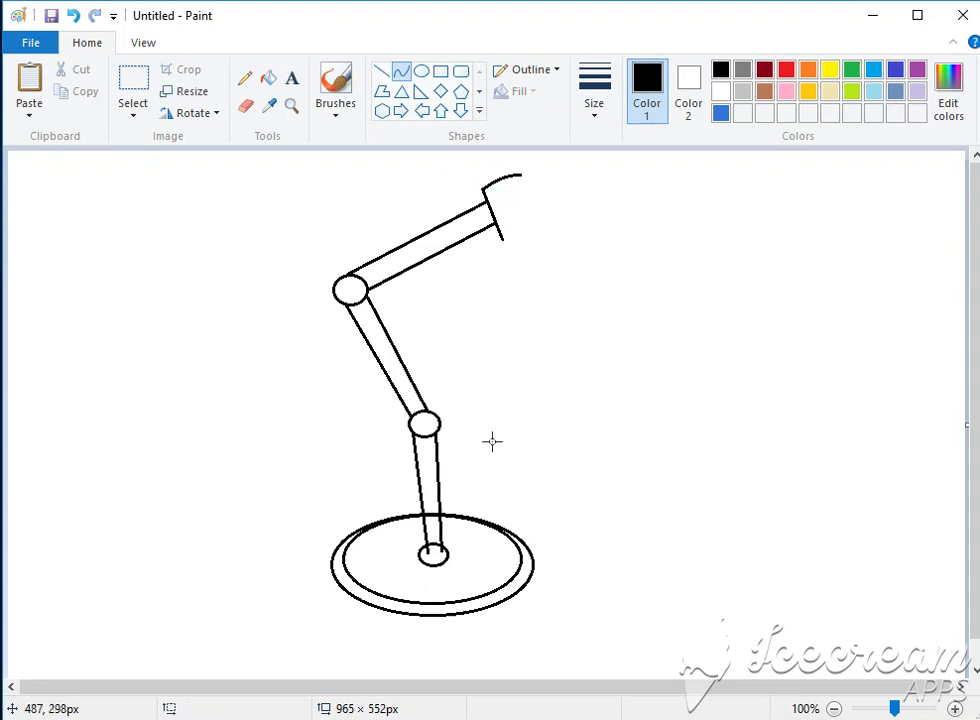
click(381, 72)
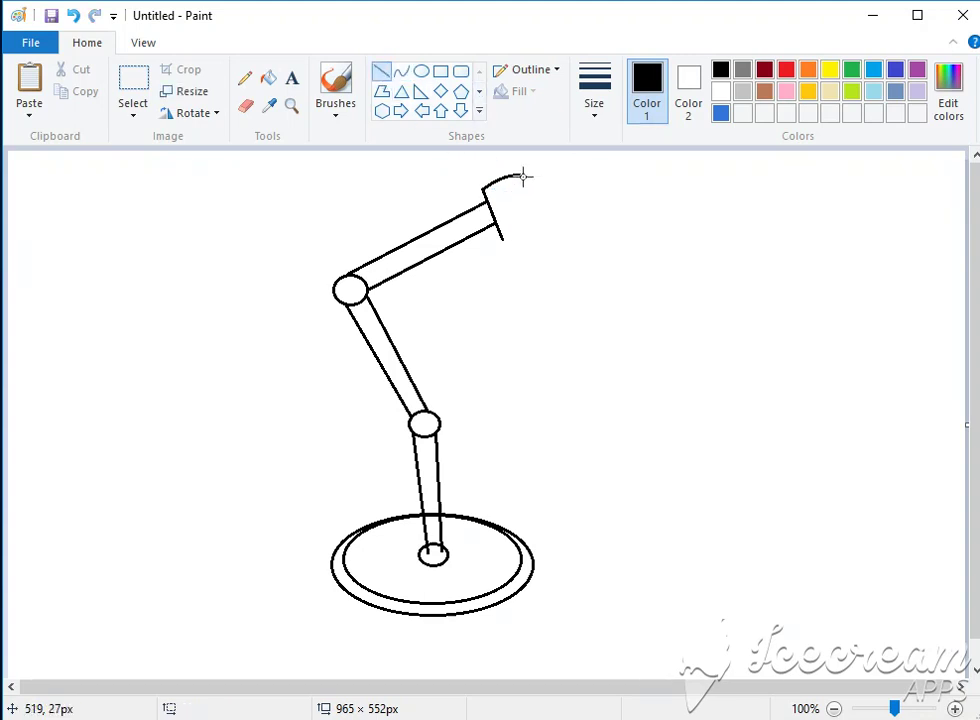
mouse_move(520, 176)
mouse_down()
mouse_move(558, 212)
mouse_move(547, 213)
mouse_up()
Step: Draw an arched curve about 83 × 50 px across the socket's lower end as the shade's upper edge
click(401, 71)
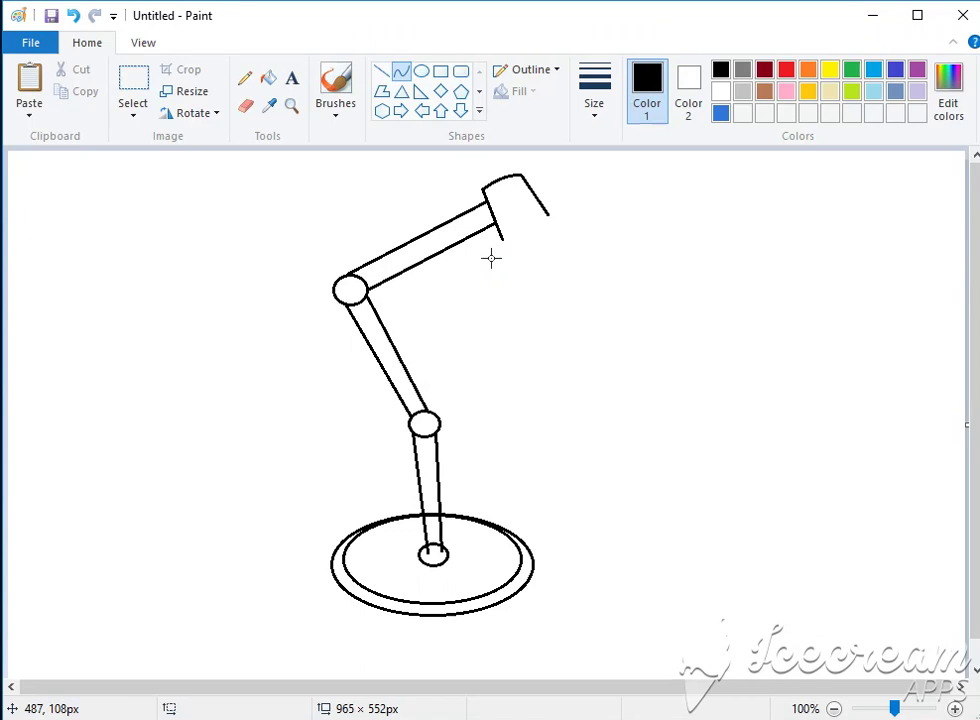
drag(491, 258, 573, 212)
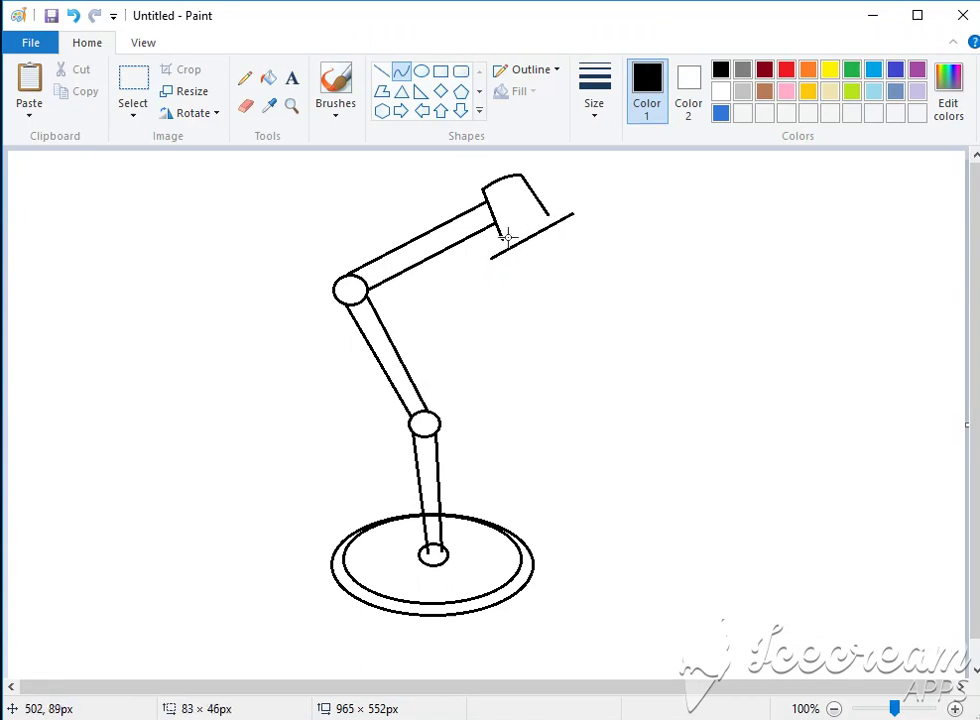
drag(507, 237, 539, 209)
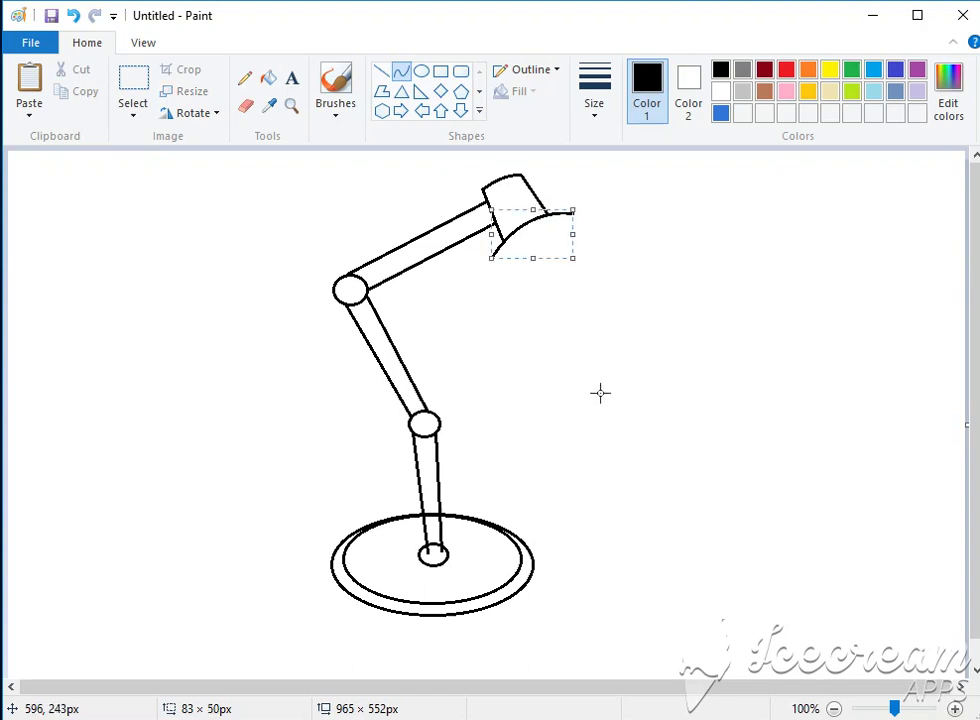
click(600, 393)
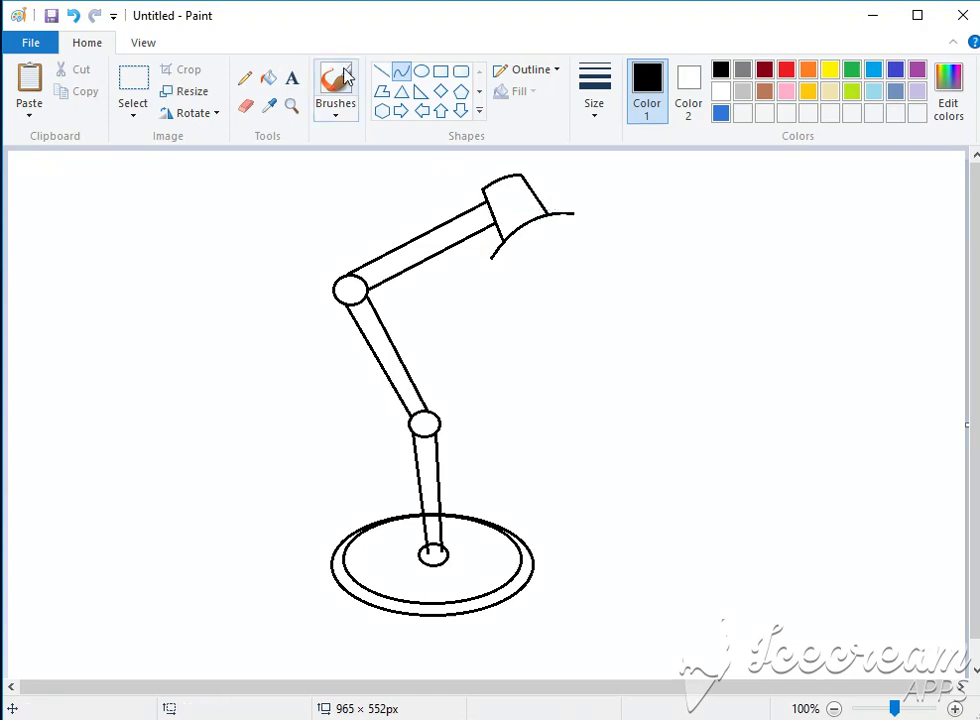
Step: Draw the shade's two flaring straight sides from the arch's ends, about 28 × 114 px and 83 × 76 px
click(381, 73)
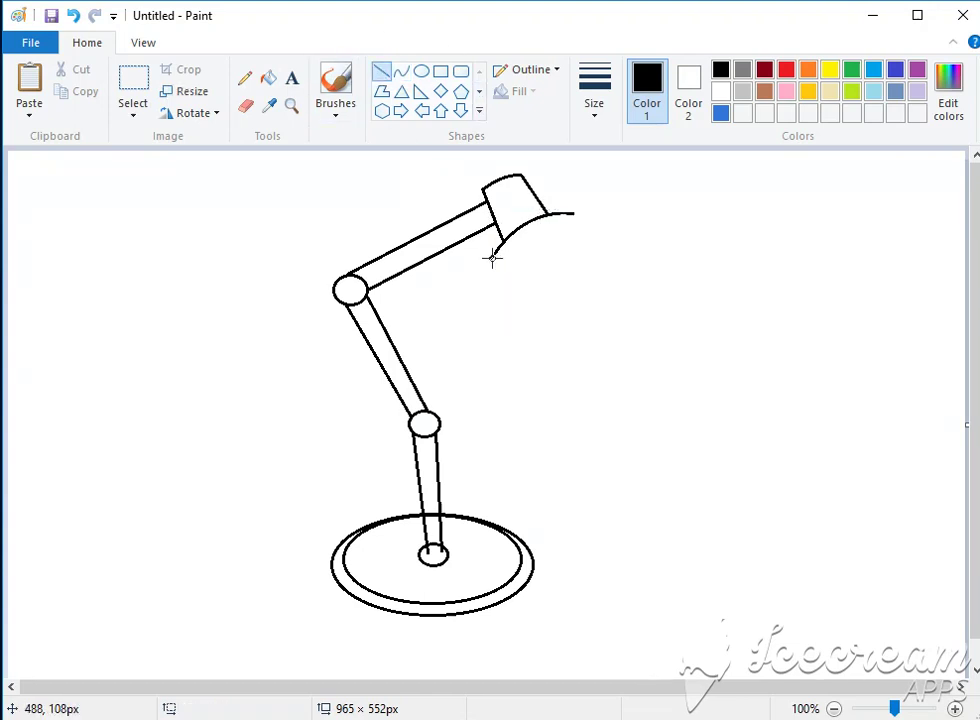
mouse_move(491, 258)
mouse_down()
mouse_move(504, 390)
mouse_move(518, 361)
mouse_move(518, 372)
mouse_up()
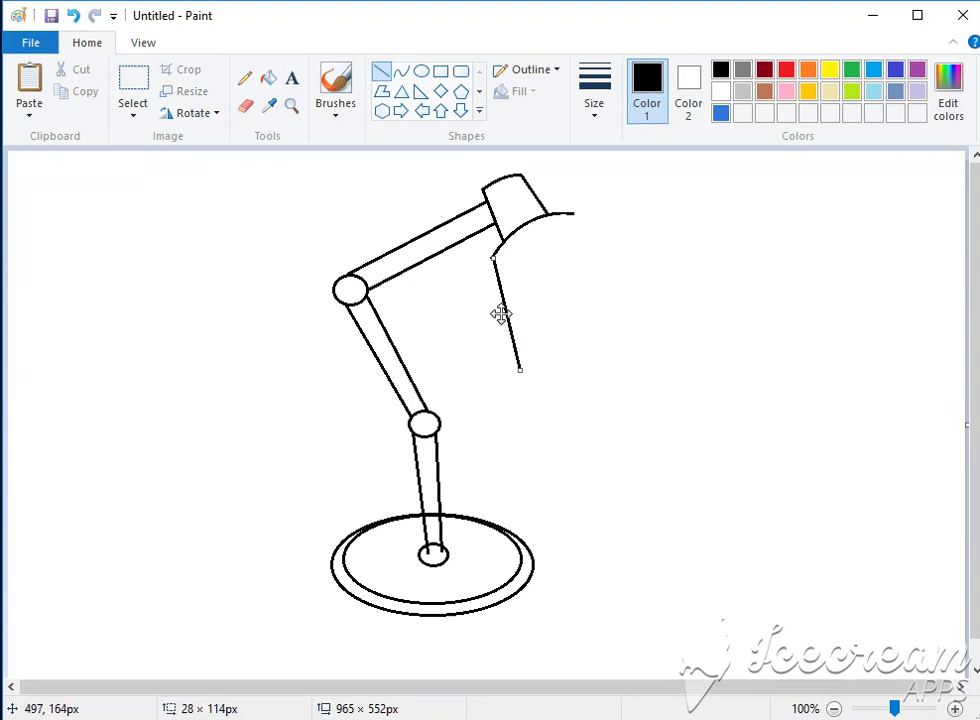
click(631, 386)
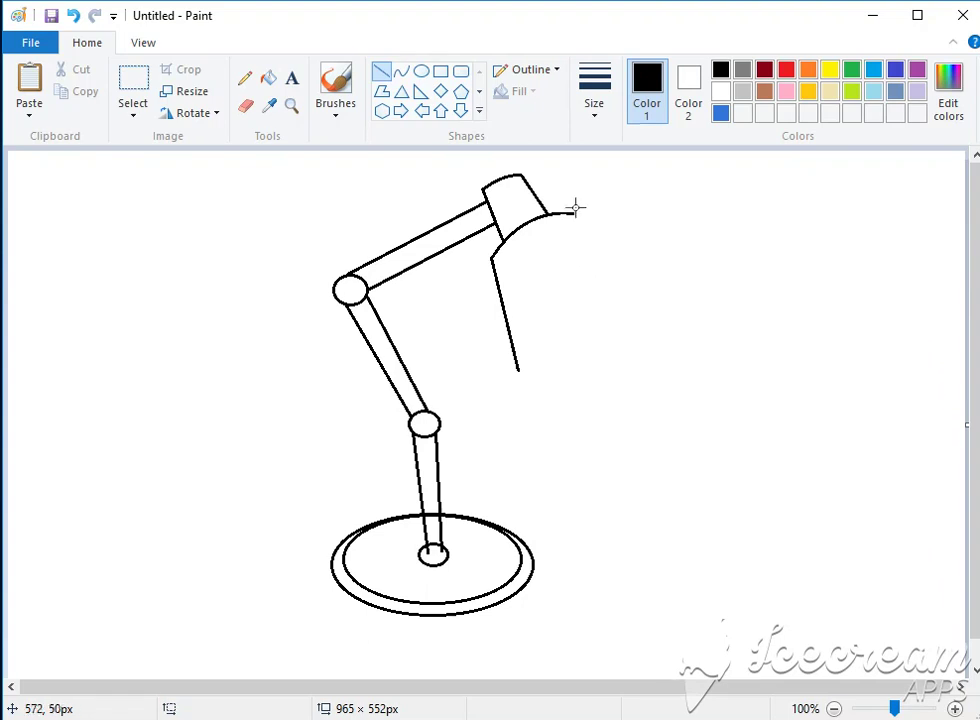
mouse_move(573, 212)
mouse_down()
mouse_move(647, 268)
mouse_move(654, 287)
mouse_up()
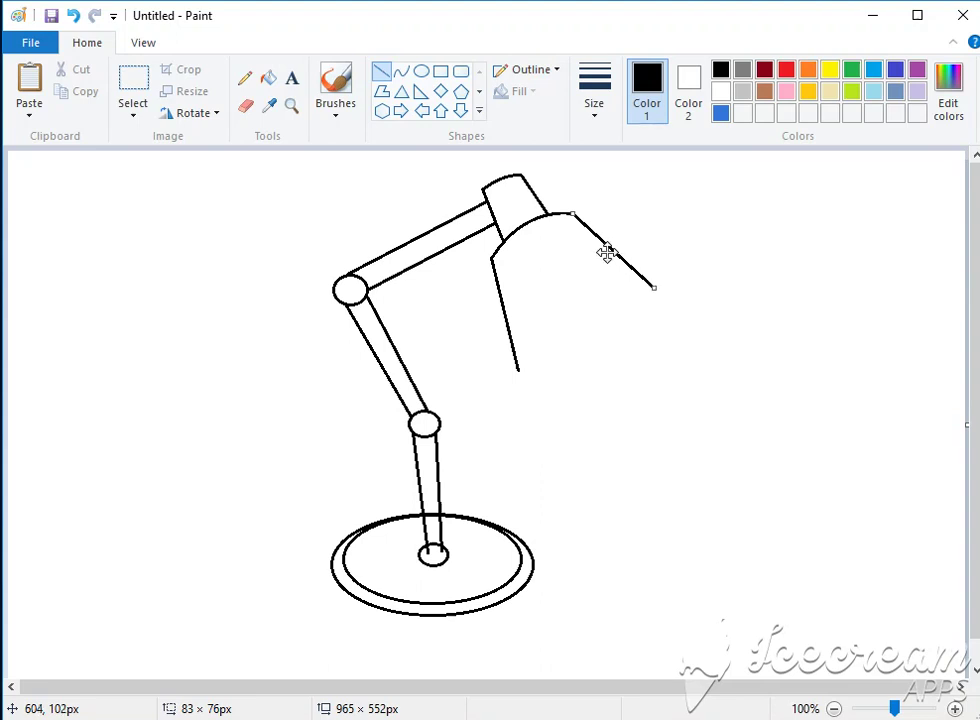
click(650, 408)
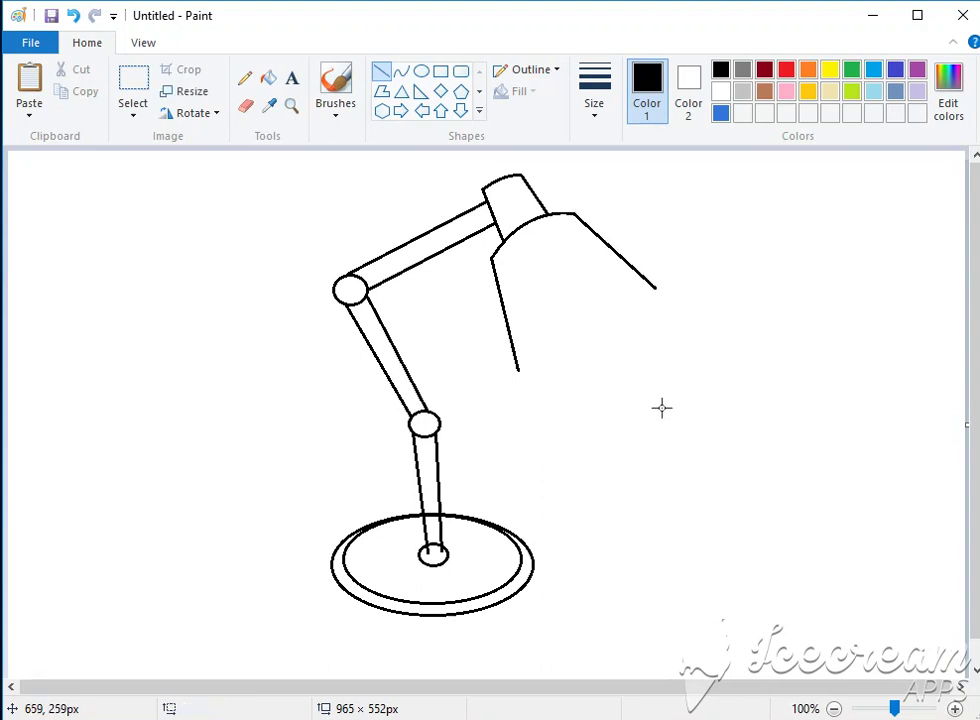
Step: Draw an upward-bowed curve about 146 × 114 px joining the lower ends of the shade's sides
click(403, 73)
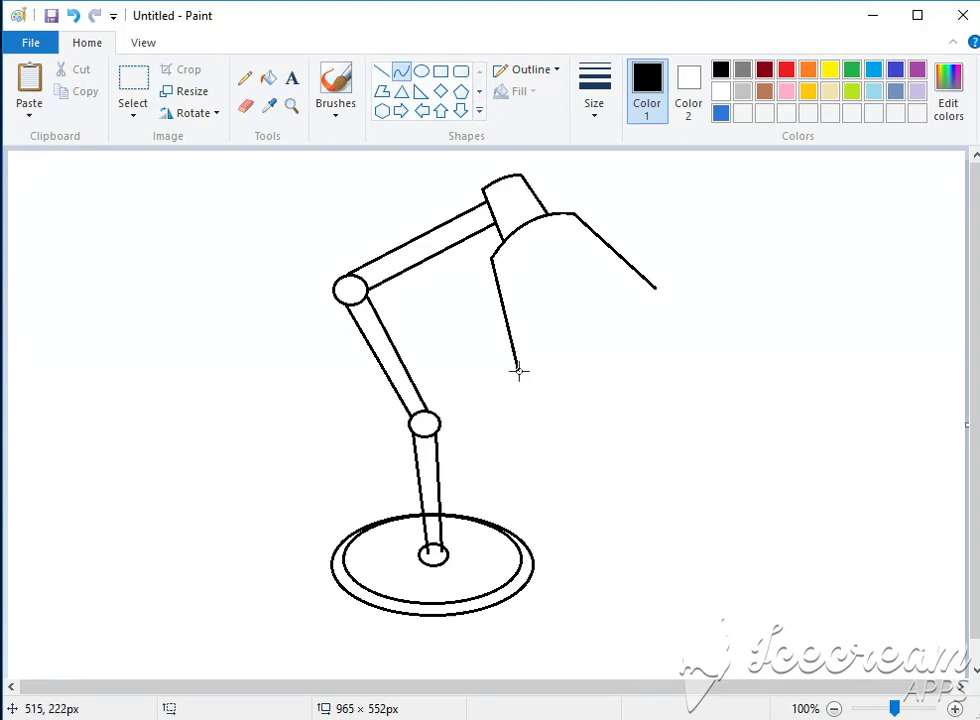
drag(520, 382, 663, 294)
drag(559, 370, 519, 317)
drag(581, 287, 598, 272)
drag(576, 327, 575, 323)
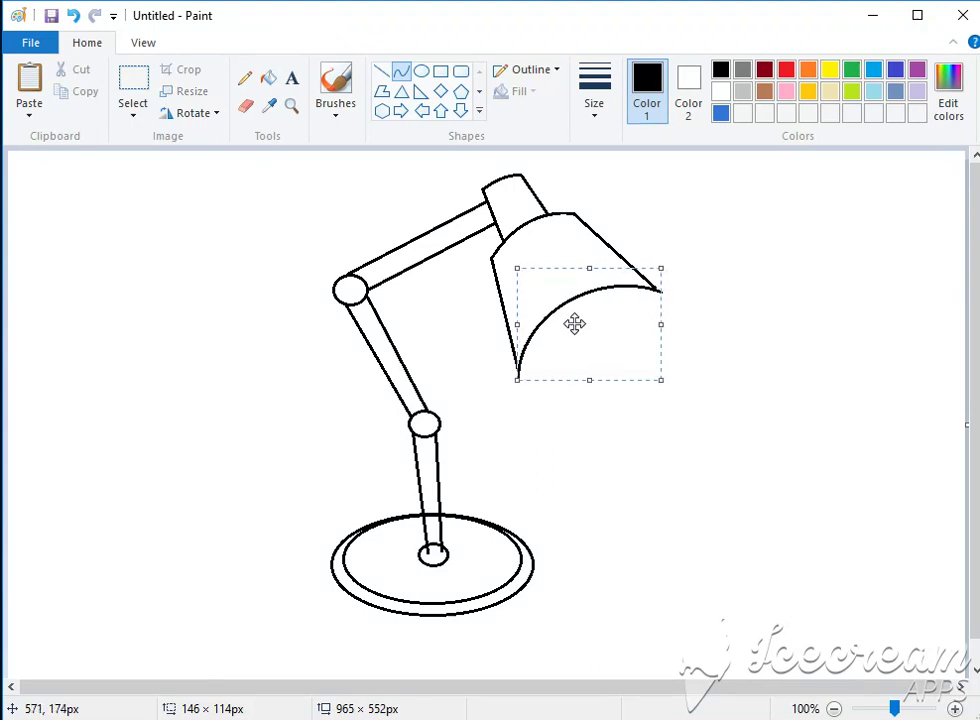
click(843, 430)
drag(843, 430, 843, 431)
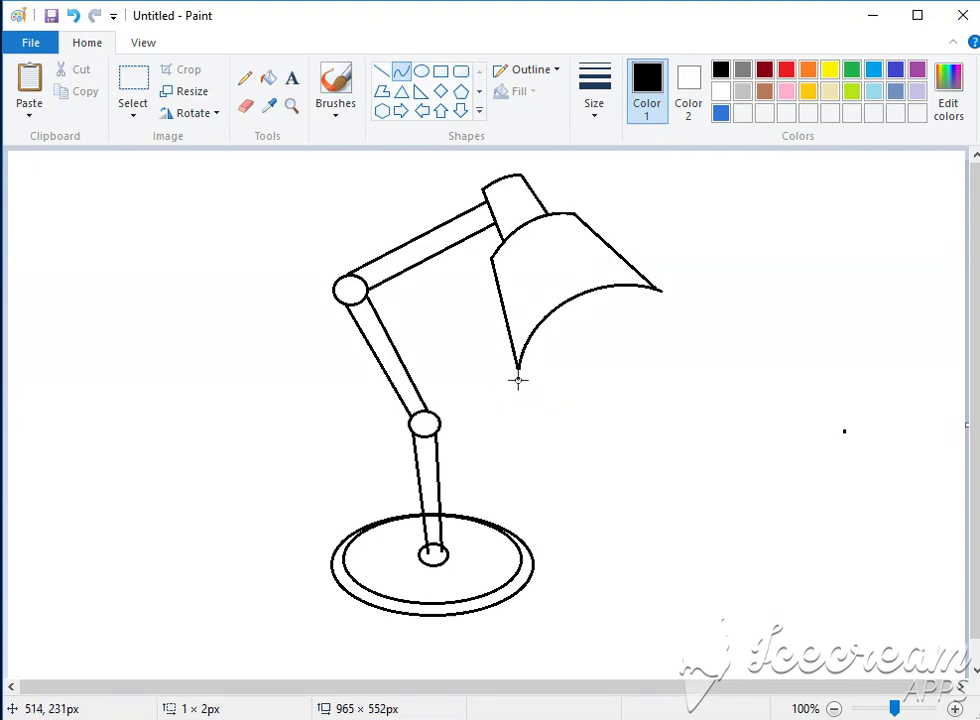
drag(517, 380, 619, 303)
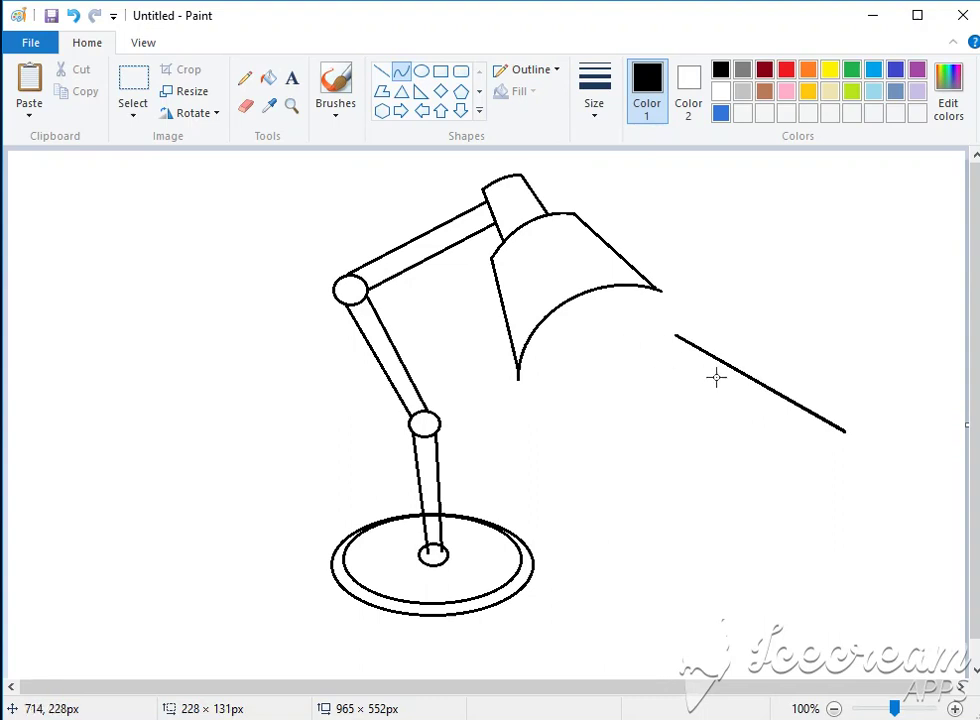
key(ctrl+z)
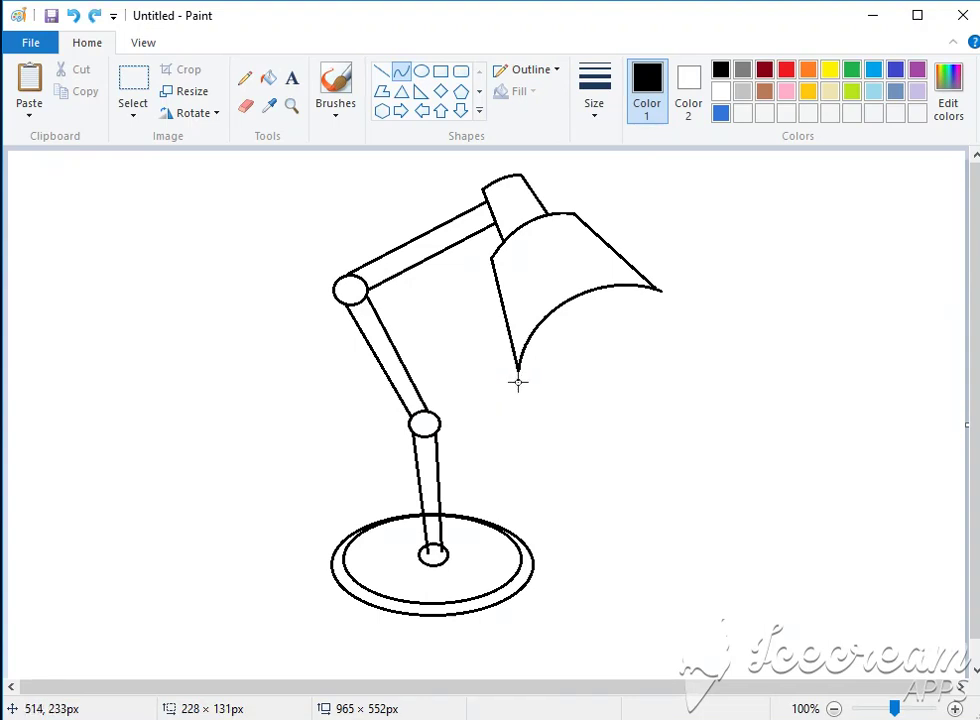
Step: Close the shade's opening with a downward-bowed curve about 155 × 127 px, and draw a bulb curve about 78 × 66 px inside it
drag(518, 381, 660, 292)
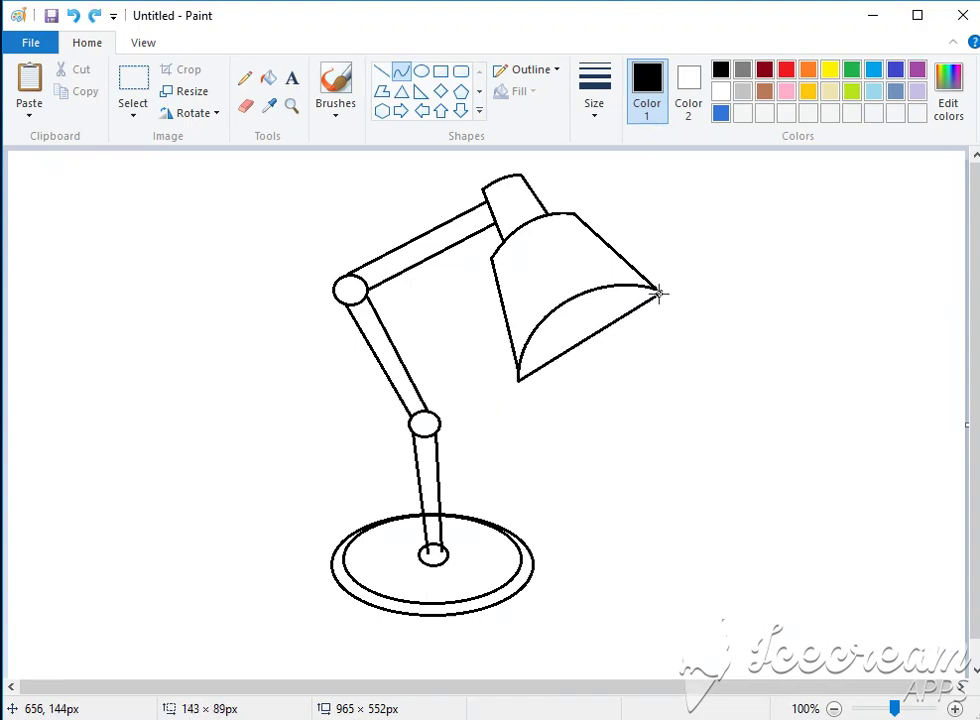
drag(545, 376, 535, 418)
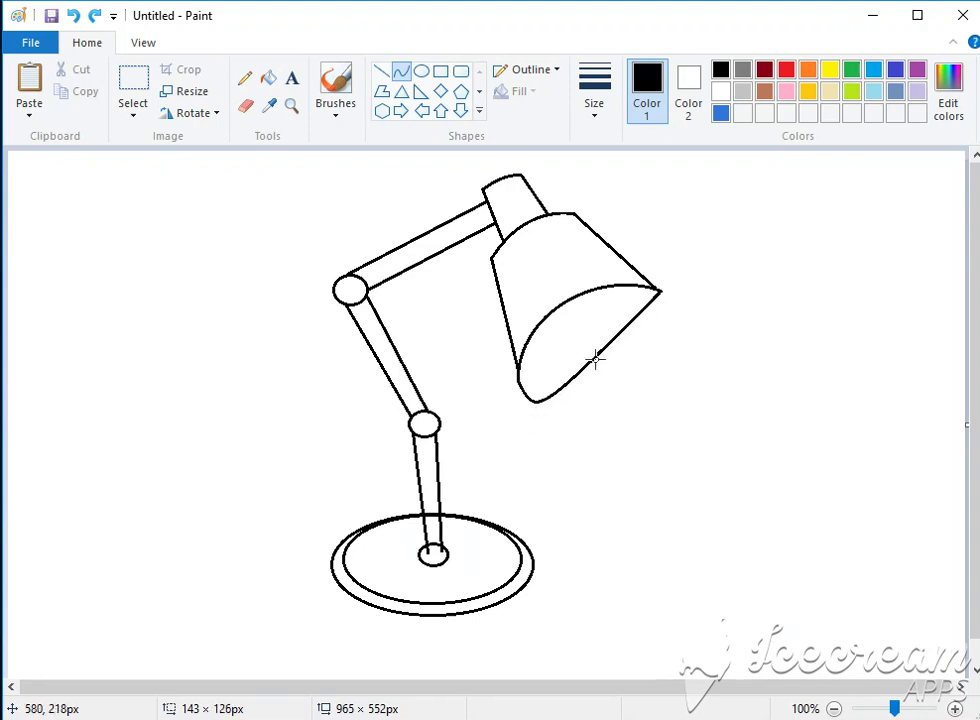
drag(595, 358, 667, 368)
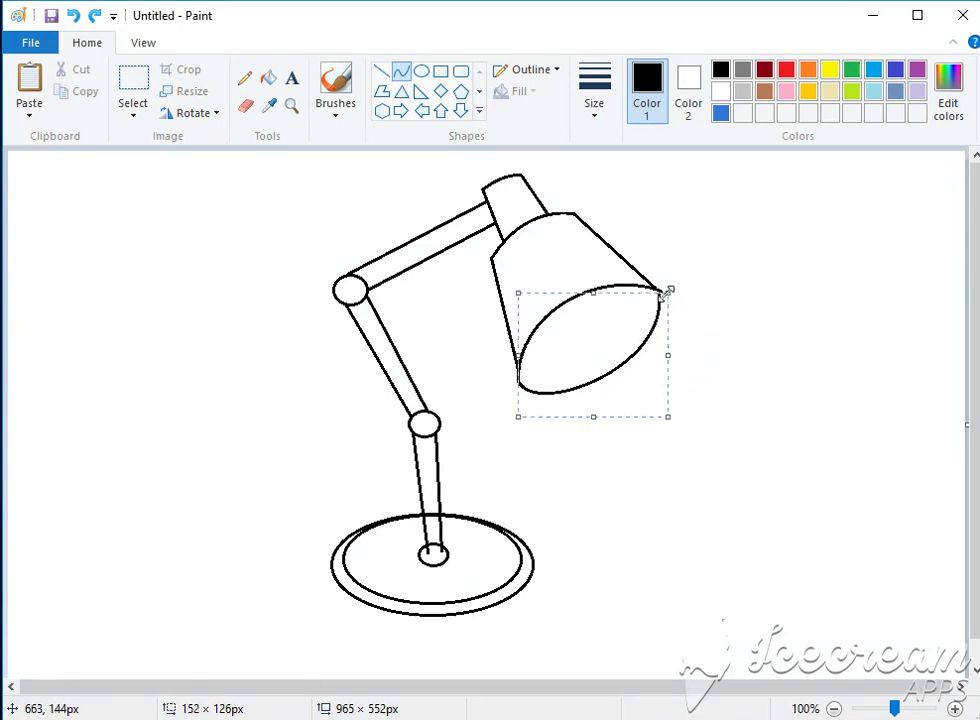
drag(668, 291, 671, 290)
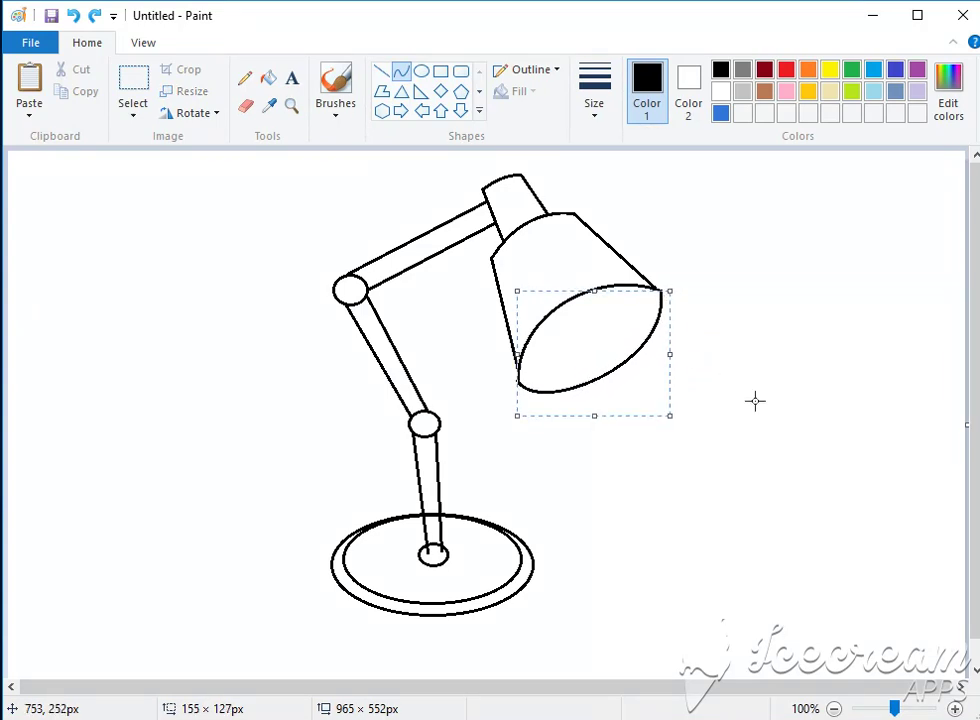
click(742, 466)
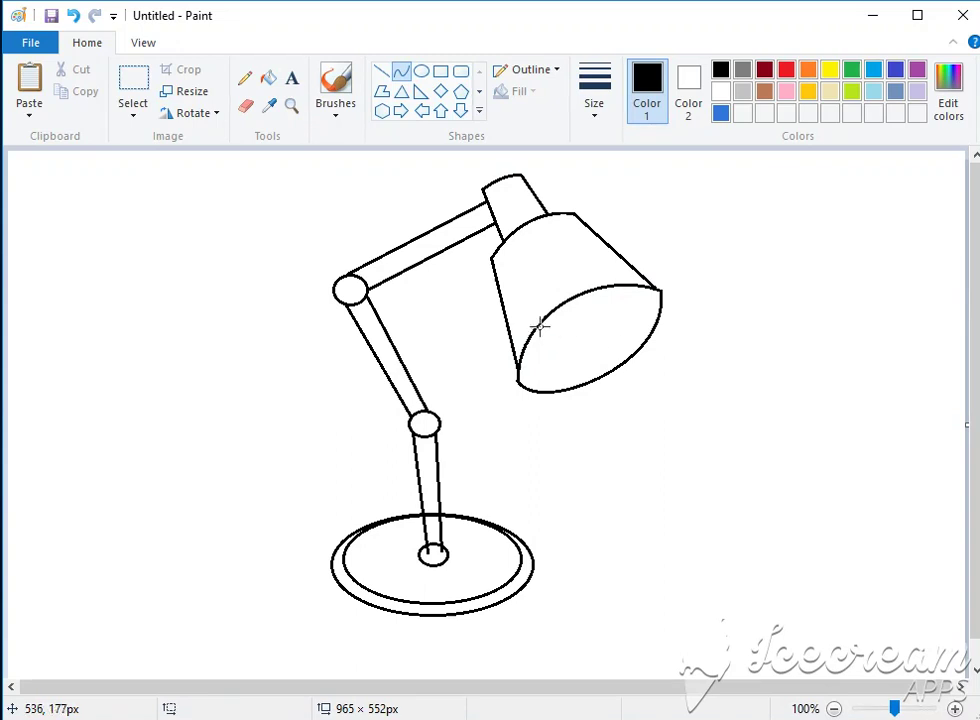
drag(539, 326, 578, 324)
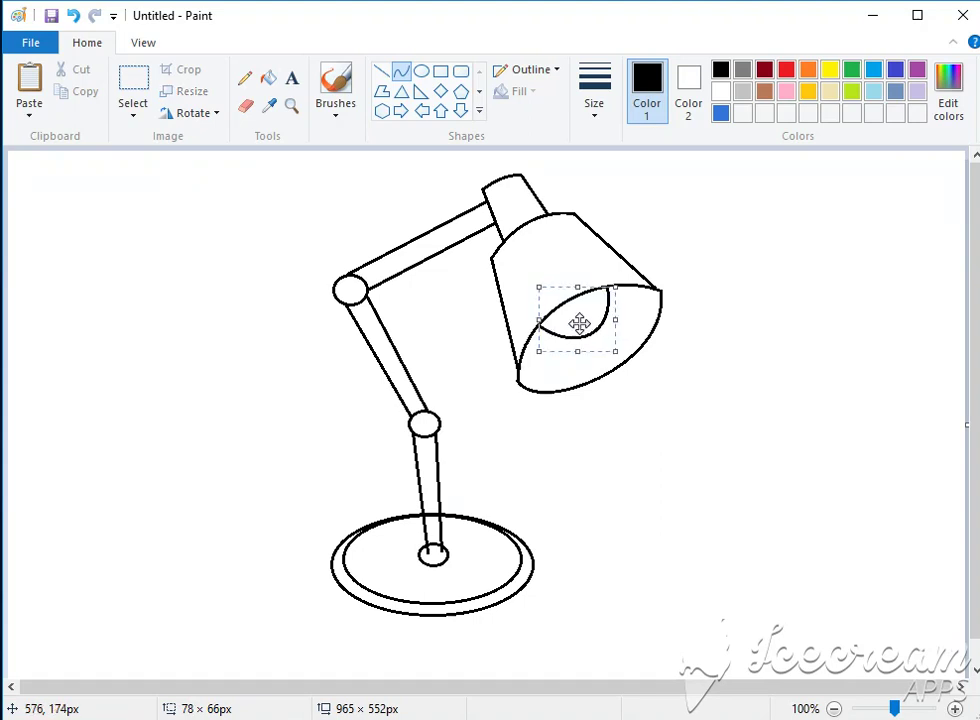
click(783, 432)
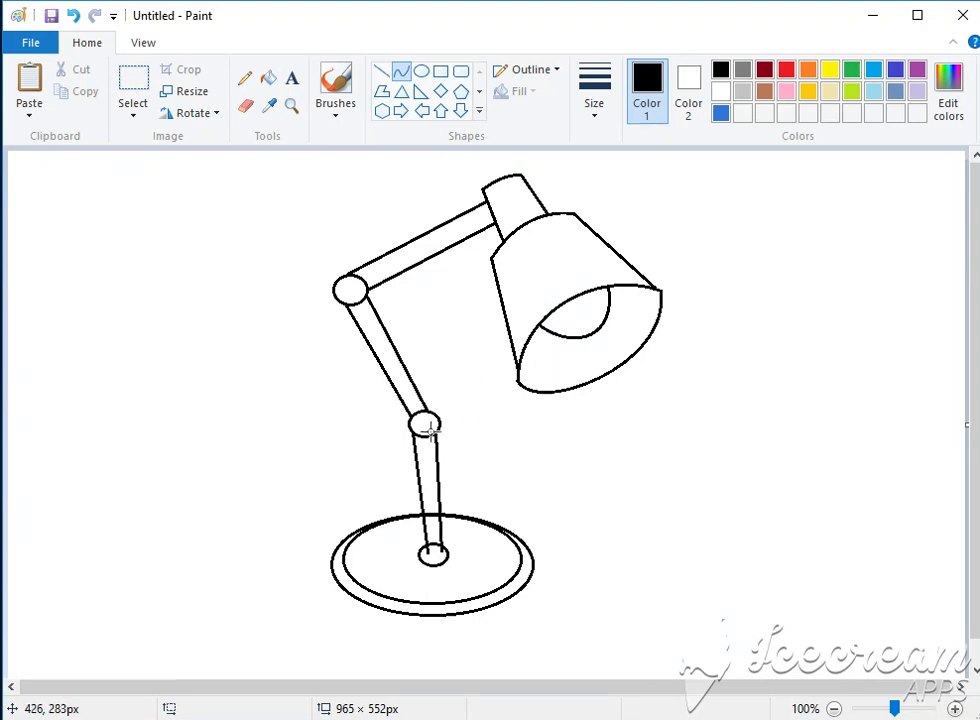
Step: Draw small ellipses inside the middle joint, upper joint and base joint, about 12 × 12, 18 × 16 and 19 × 13 px
click(421, 71)
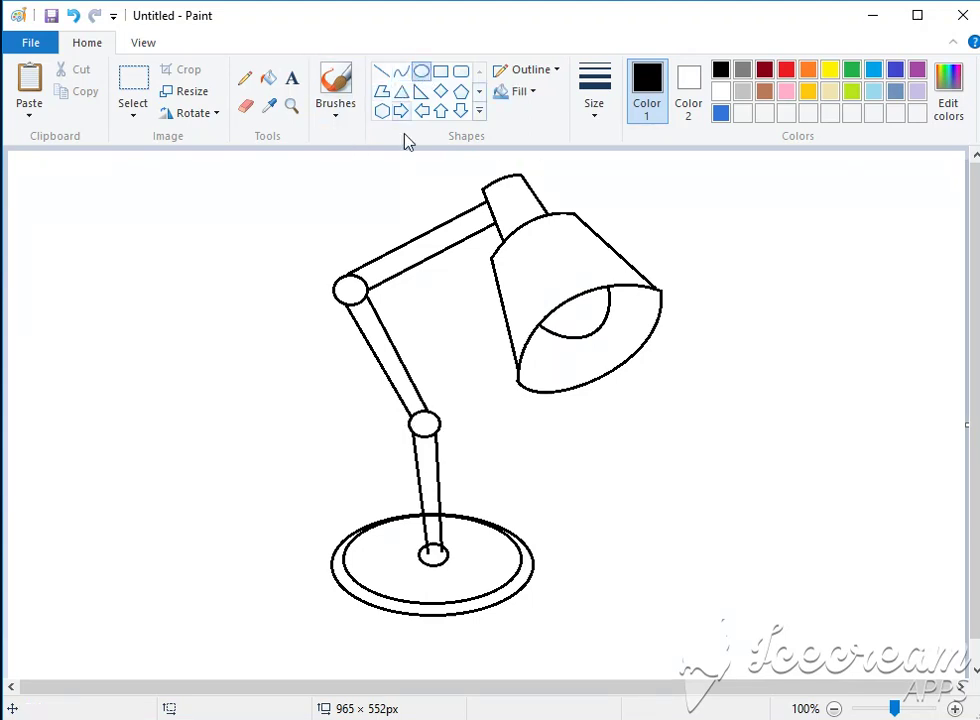
drag(420, 416, 432, 427)
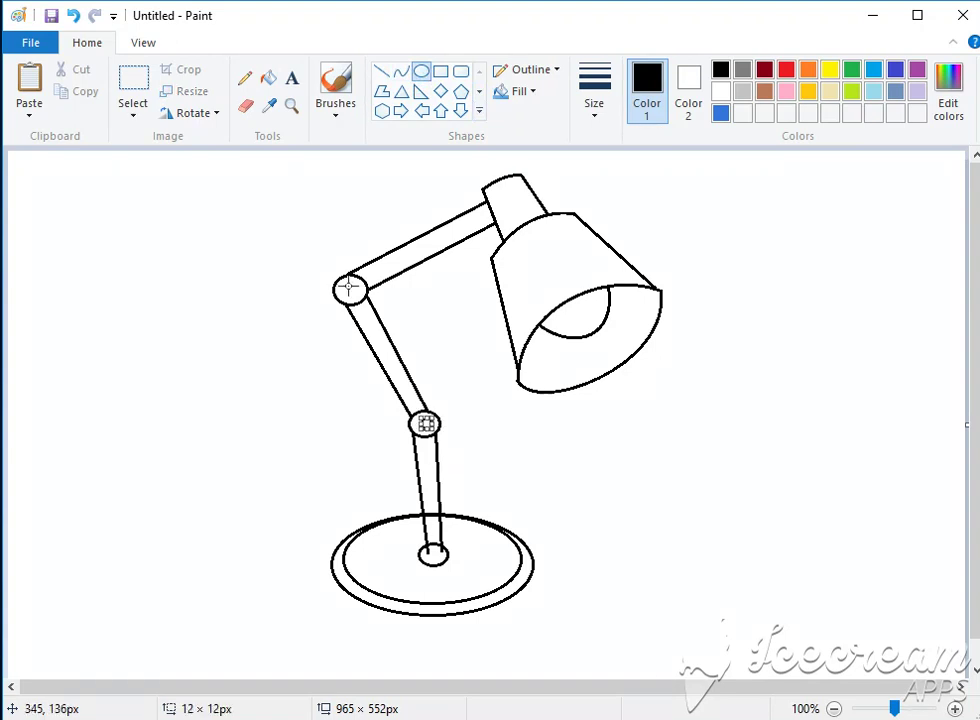
drag(343, 279, 360, 294)
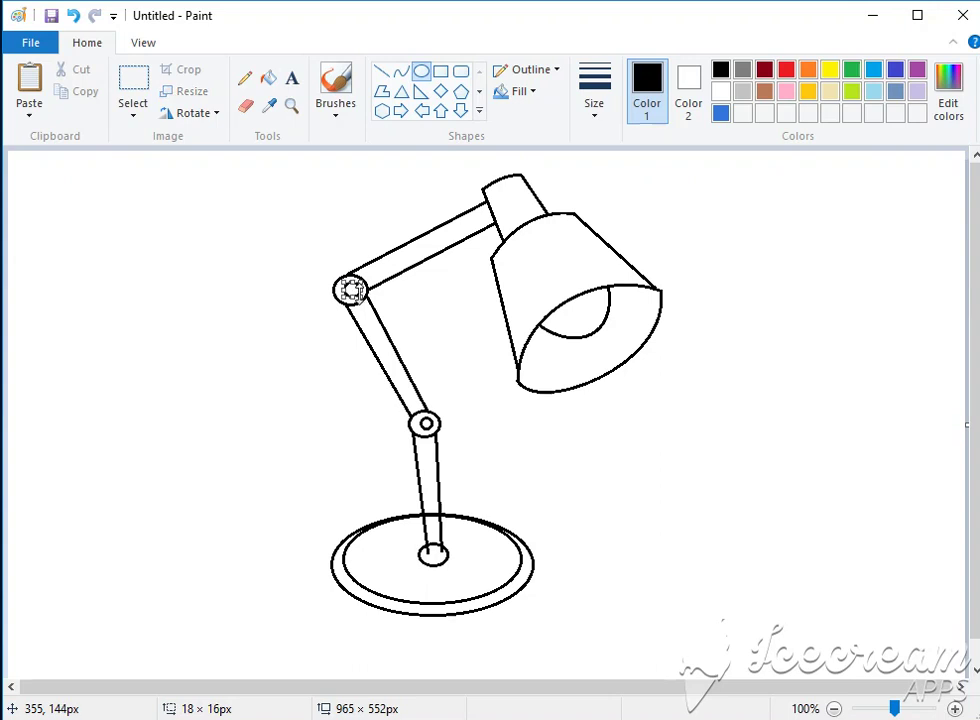
click(645, 497)
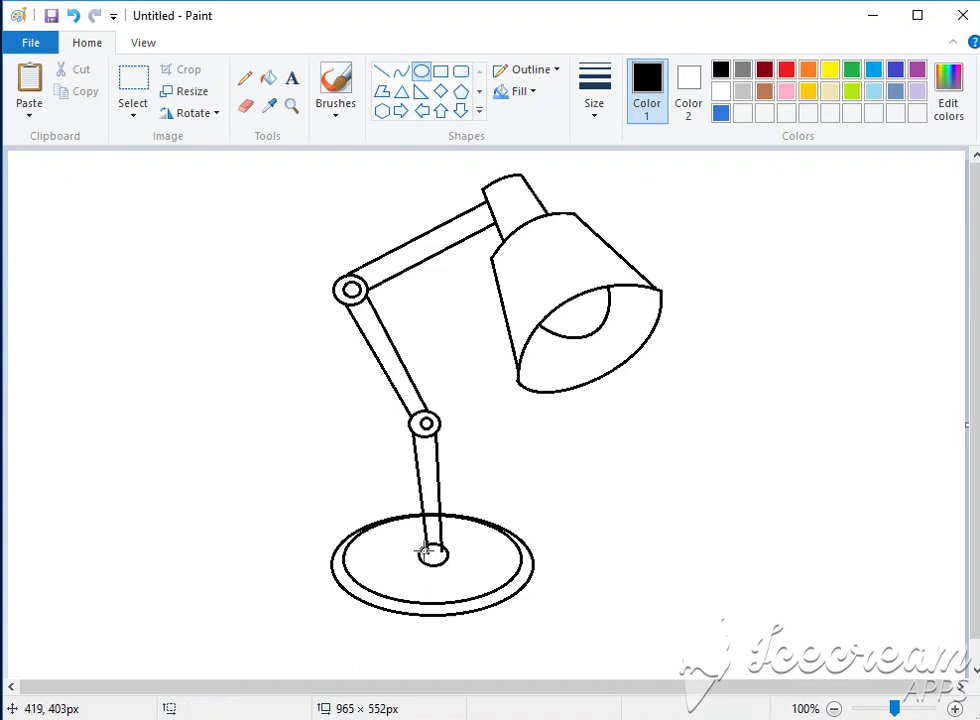
drag(422, 549, 439, 561)
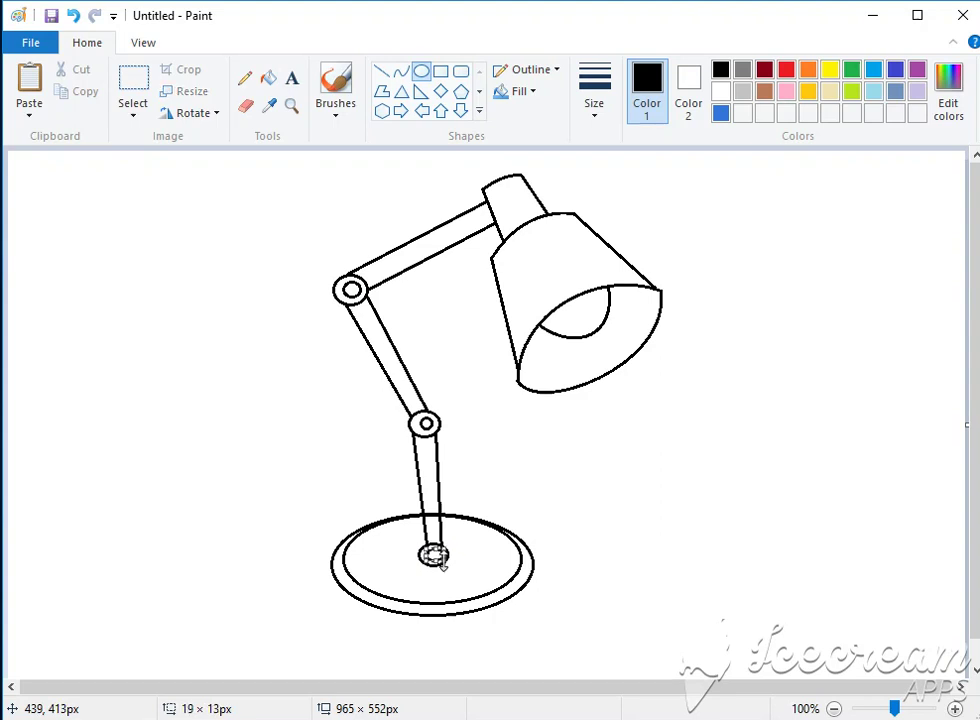
click(790, 579)
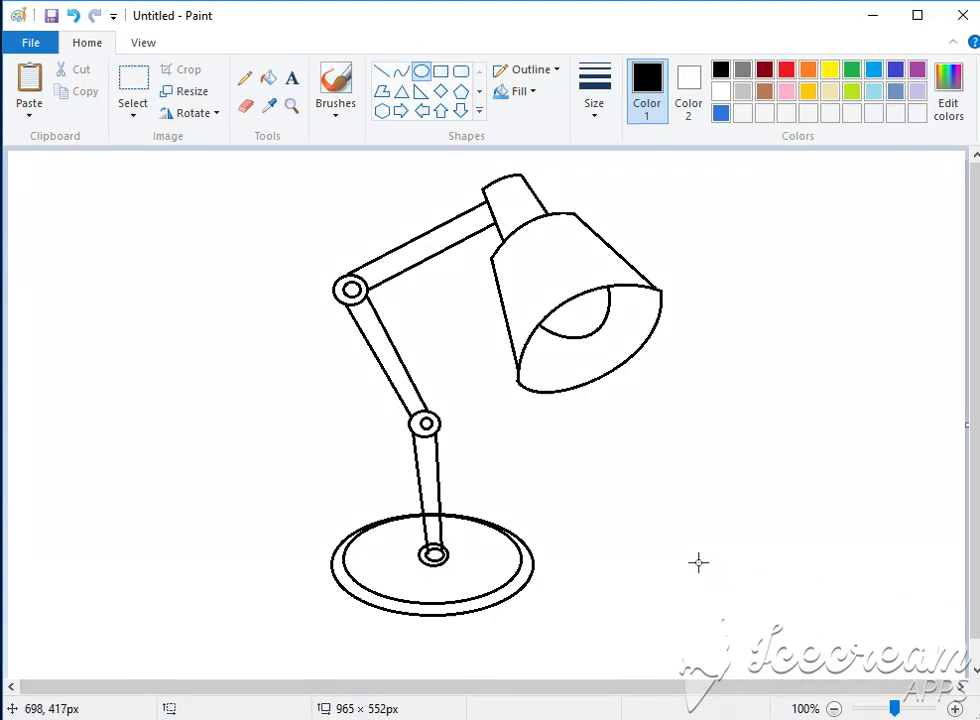
Step: Fill the outer rings of the three joints and the rim of the lamp's base with black
click(268, 80)
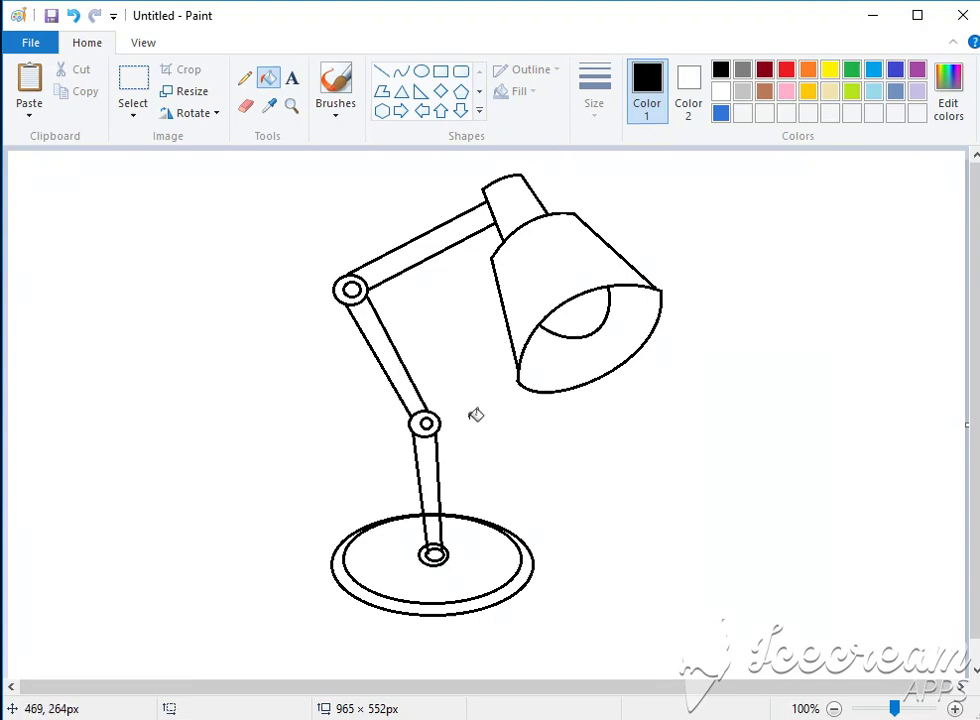
click(425, 422)
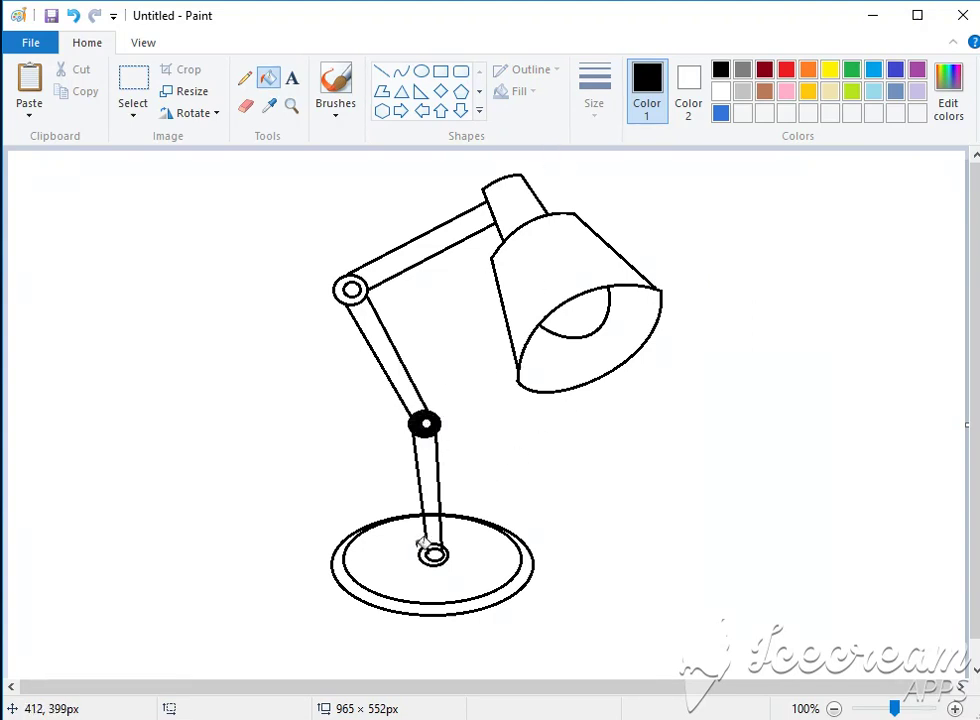
key(ctrl+z)
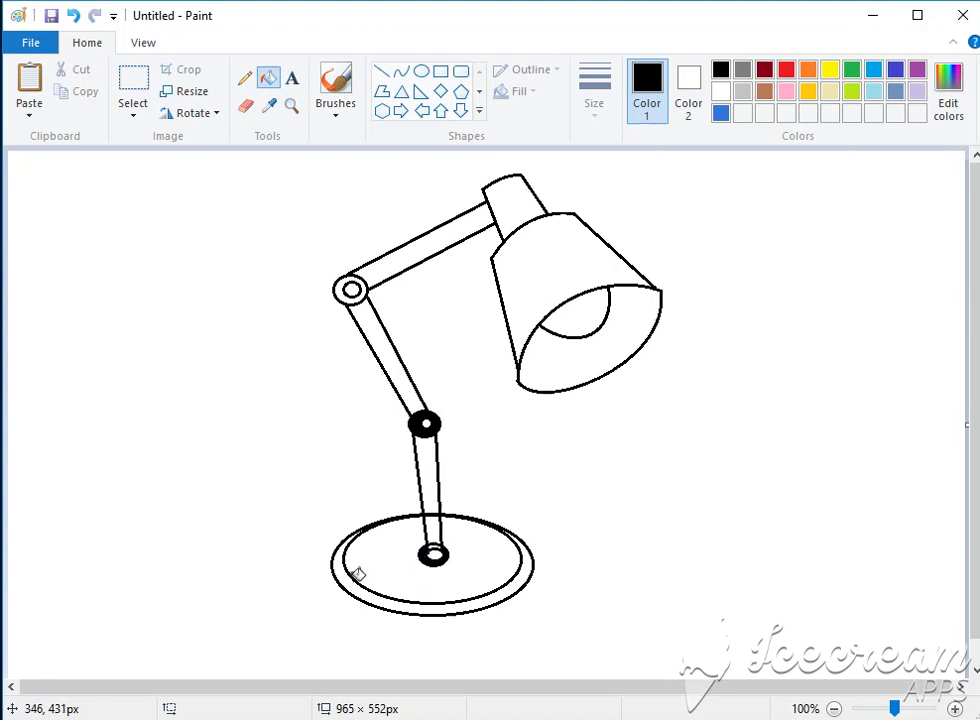
click(352, 574)
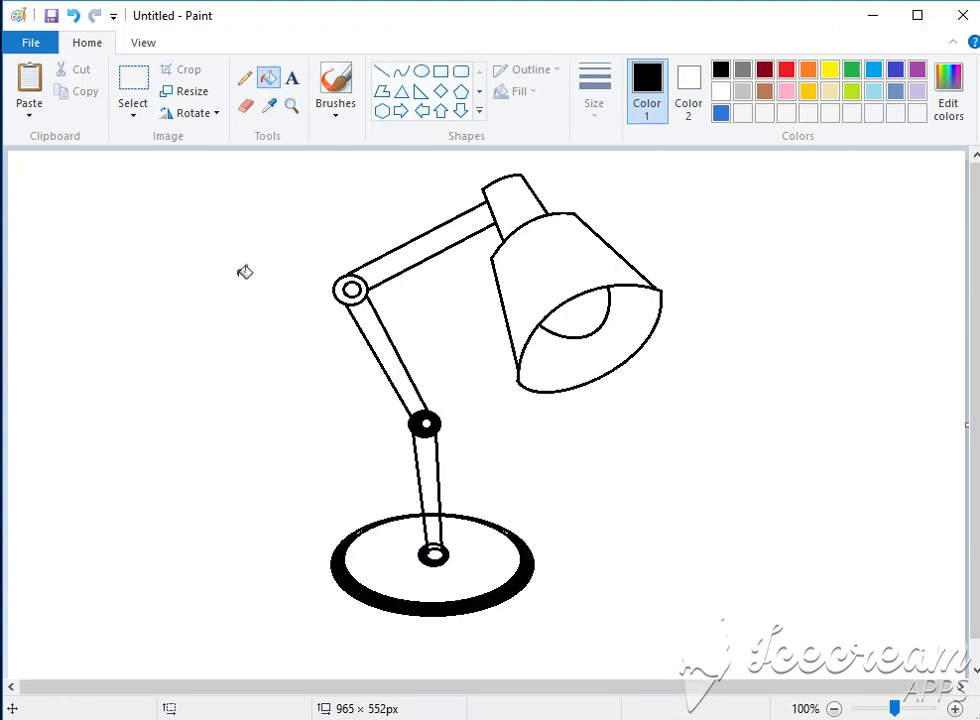
click(344, 279)
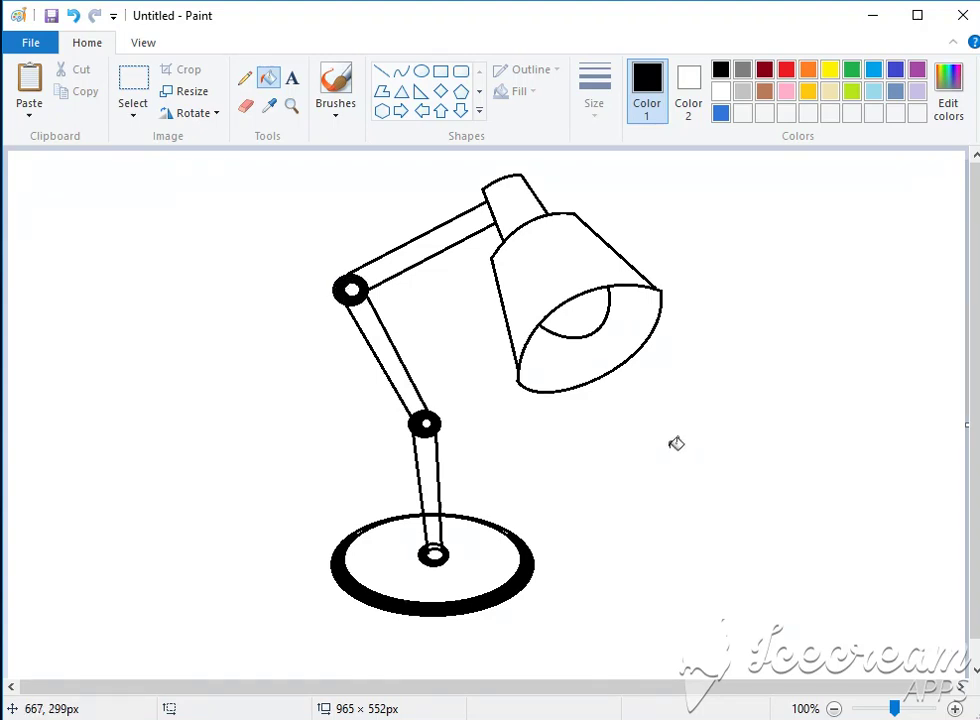
Step: Draw two arched curves about 40 × 26 px and 42 × 24 px across the socket and fill the band between them black
click(400, 76)
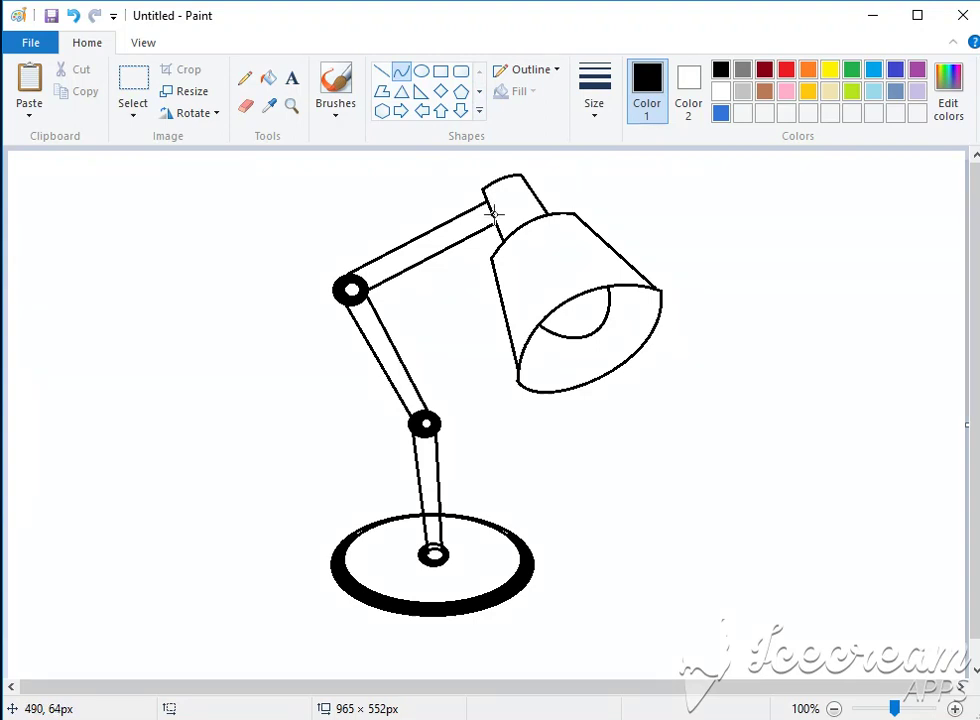
drag(492, 213, 517, 189)
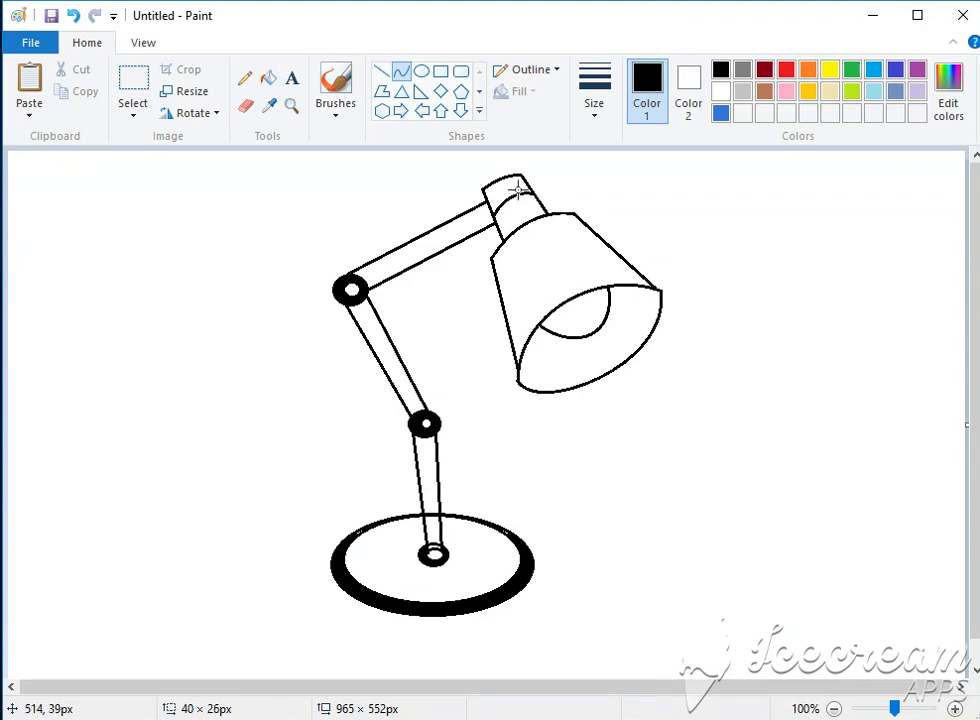
click(685, 223)
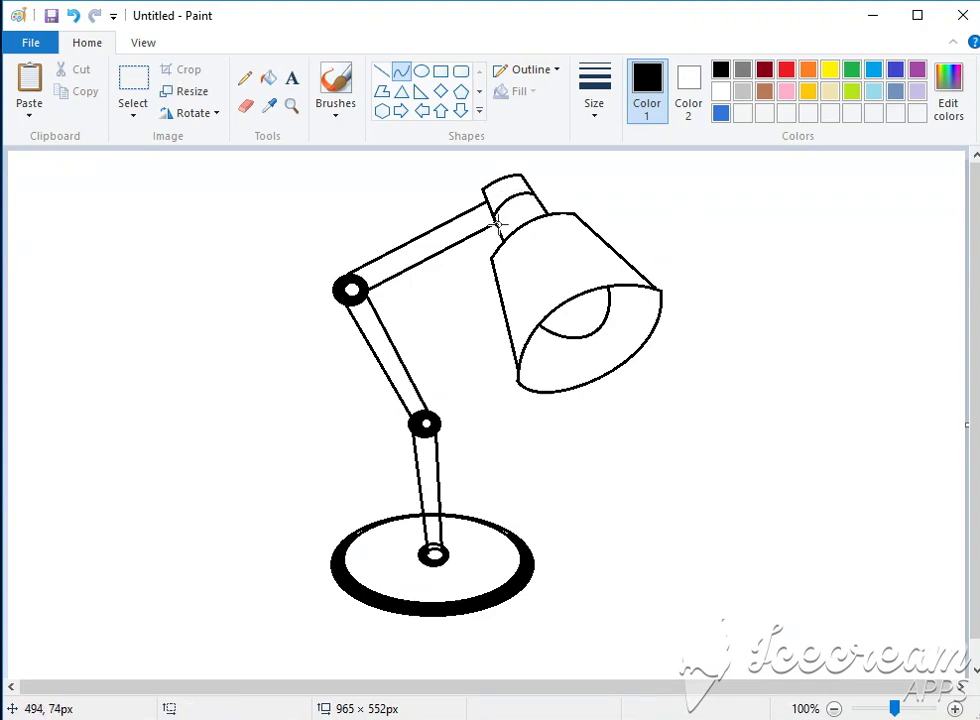
drag(497, 228, 522, 205)
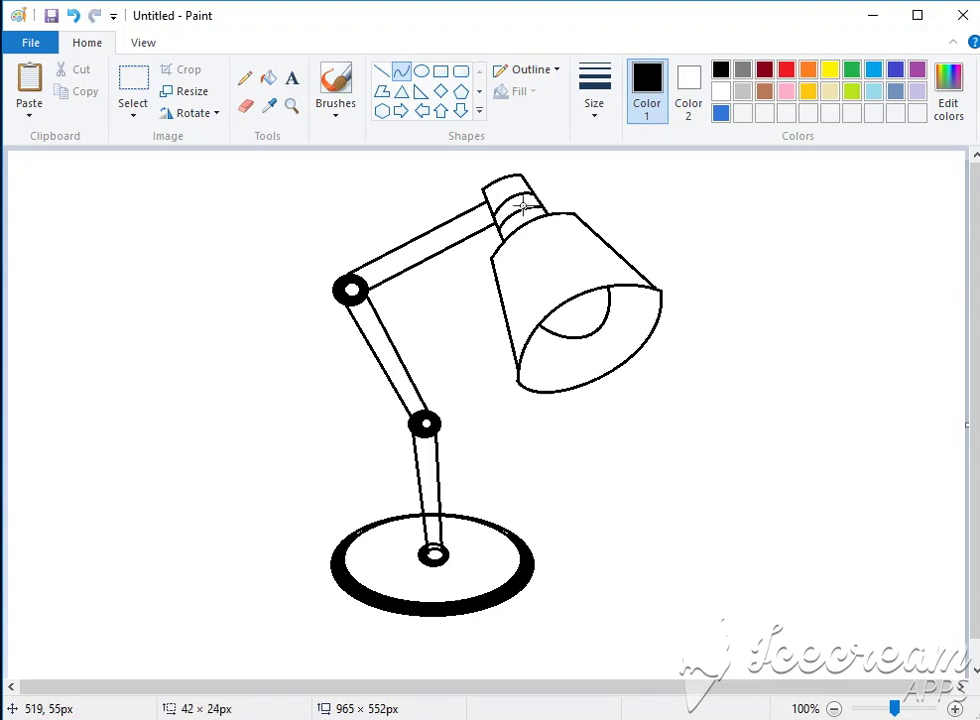
click(268, 77)
click(508, 201)
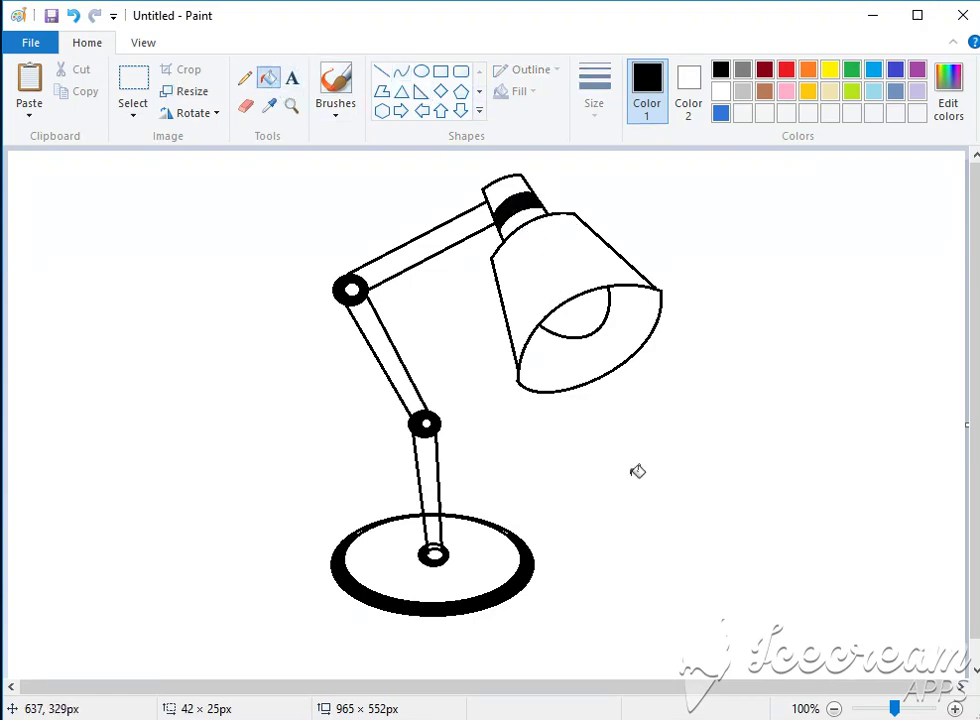
Step: Draw two arched curves across the shade, the lower one about 112 × 73 px, and fill the band between them black
click(402, 74)
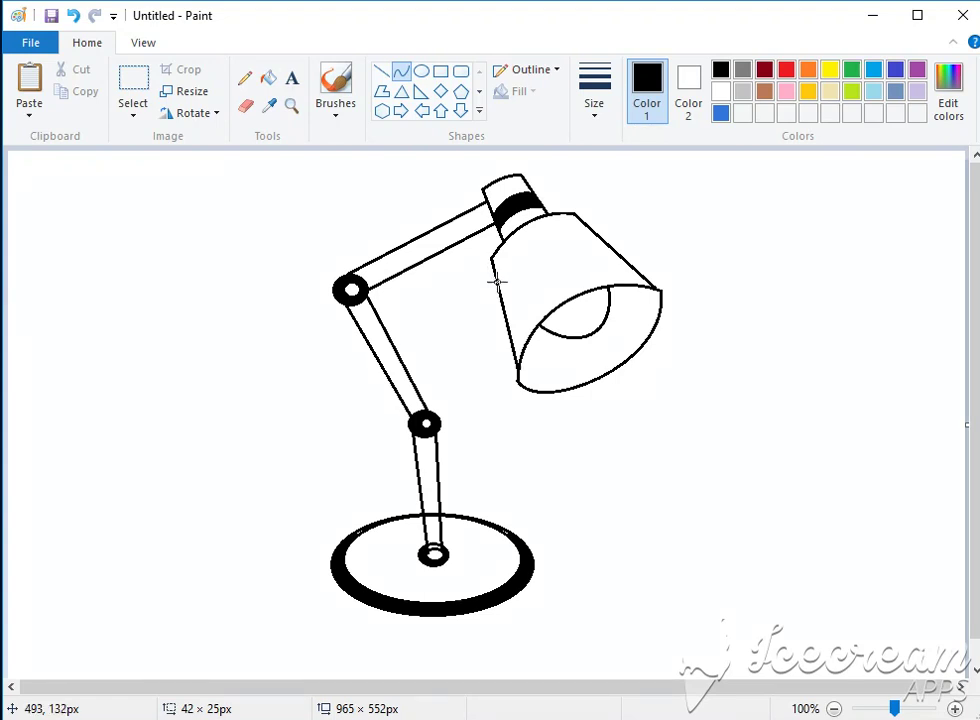
mouse_move(497, 281)
mouse_down()
mouse_move(590, 231)
mouse_move(504, 257)
mouse_move(550, 225)
mouse_move(500, 368)
mouse_move(503, 332)
mouse_move(613, 252)
mouse_up()
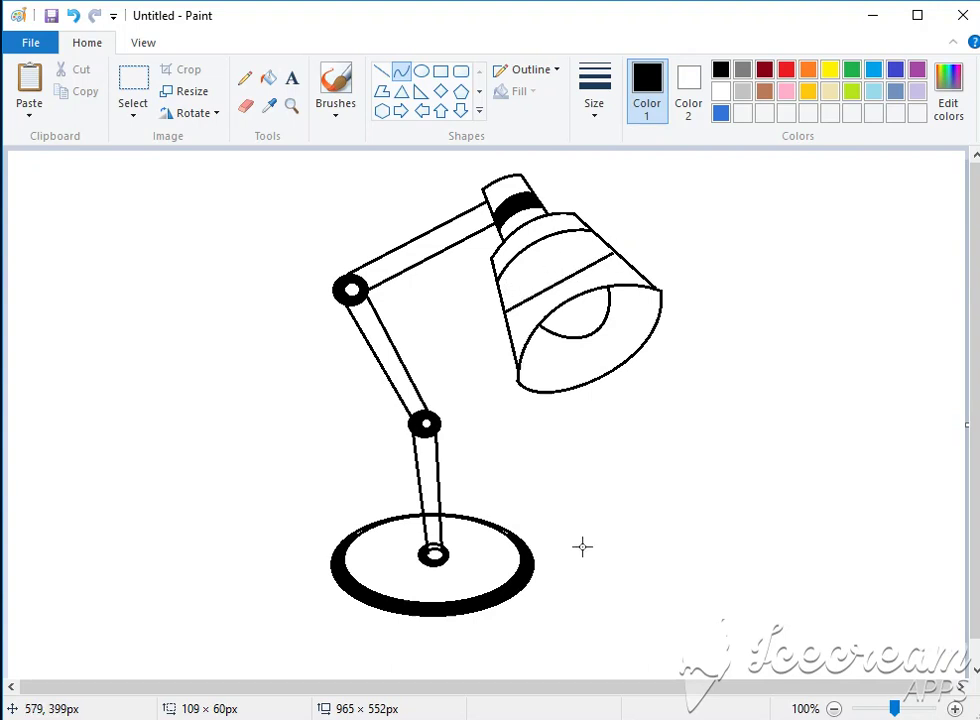
key(ctrl+z)
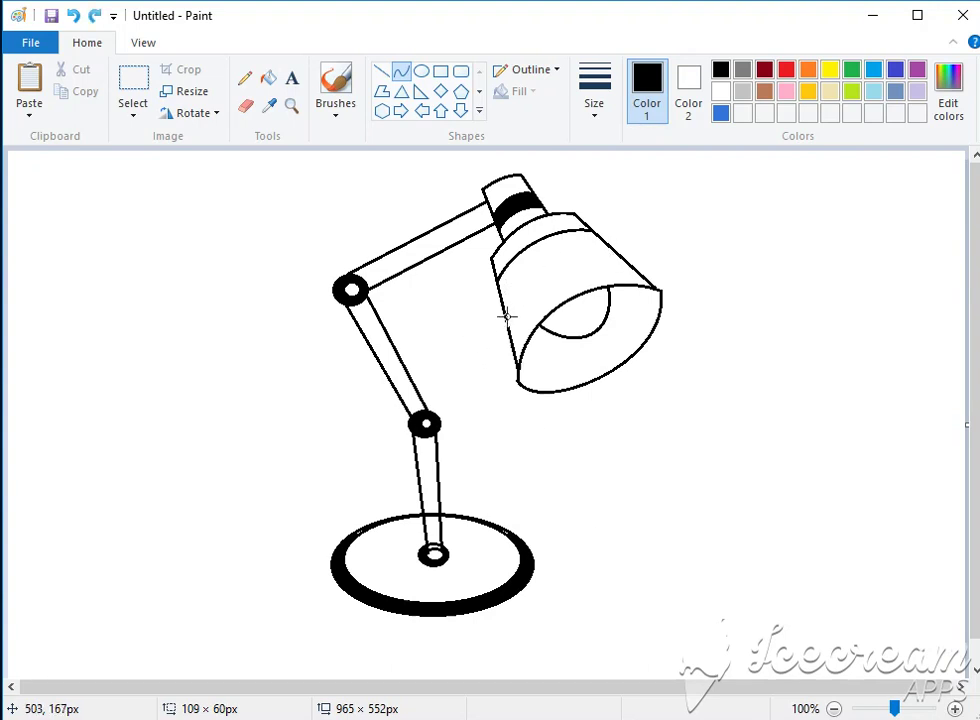
drag(505, 316, 617, 256)
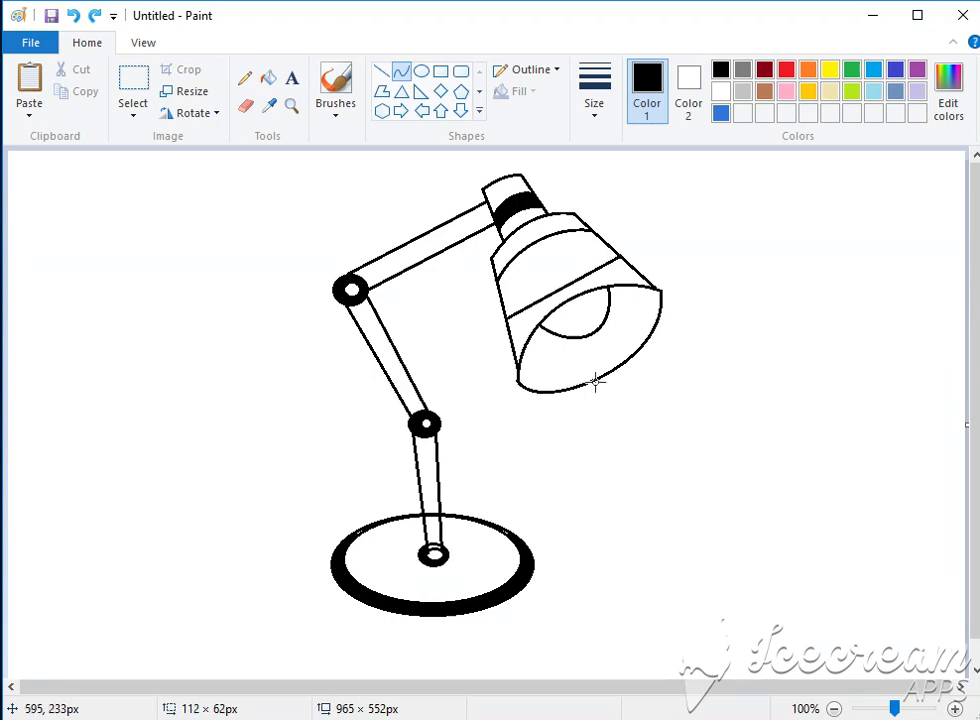
drag(510, 305, 576, 247)
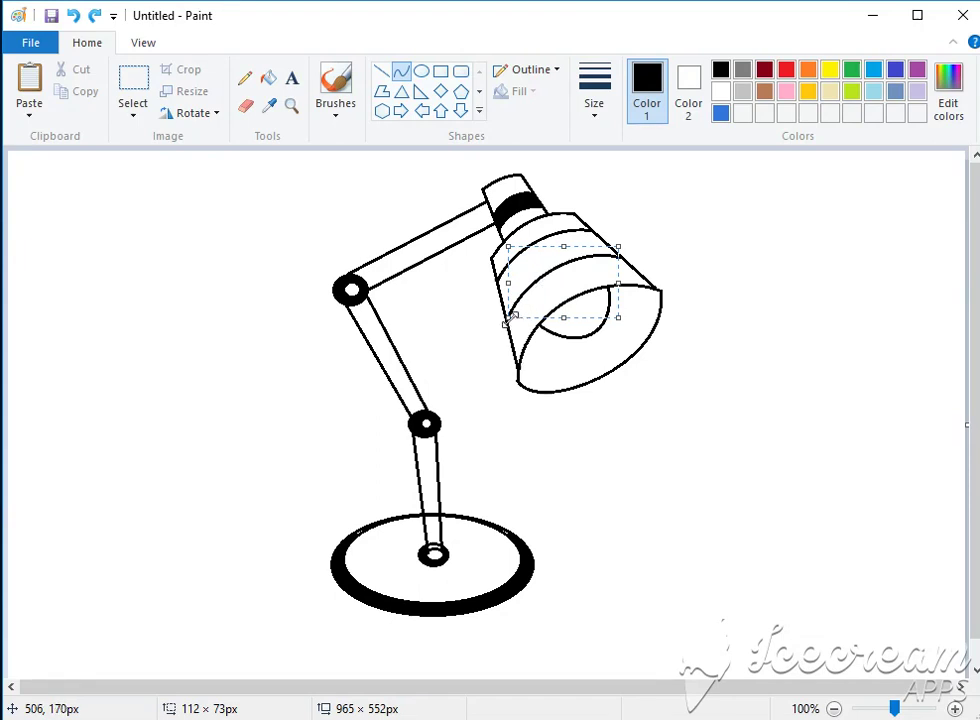
drag(508, 316, 506, 317)
click(529, 464)
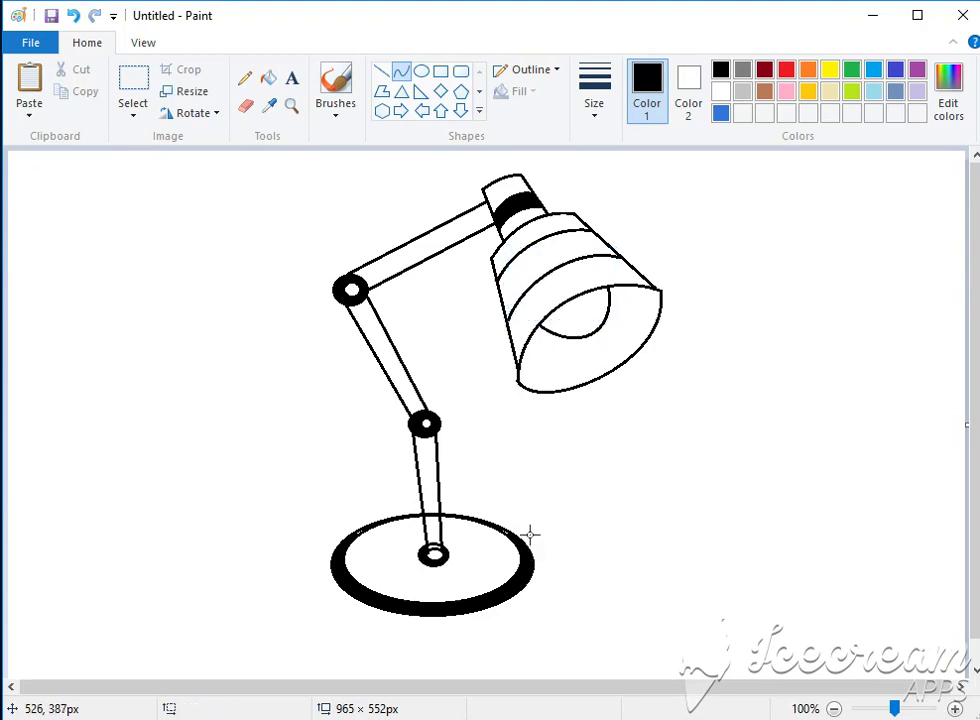
click(268, 79)
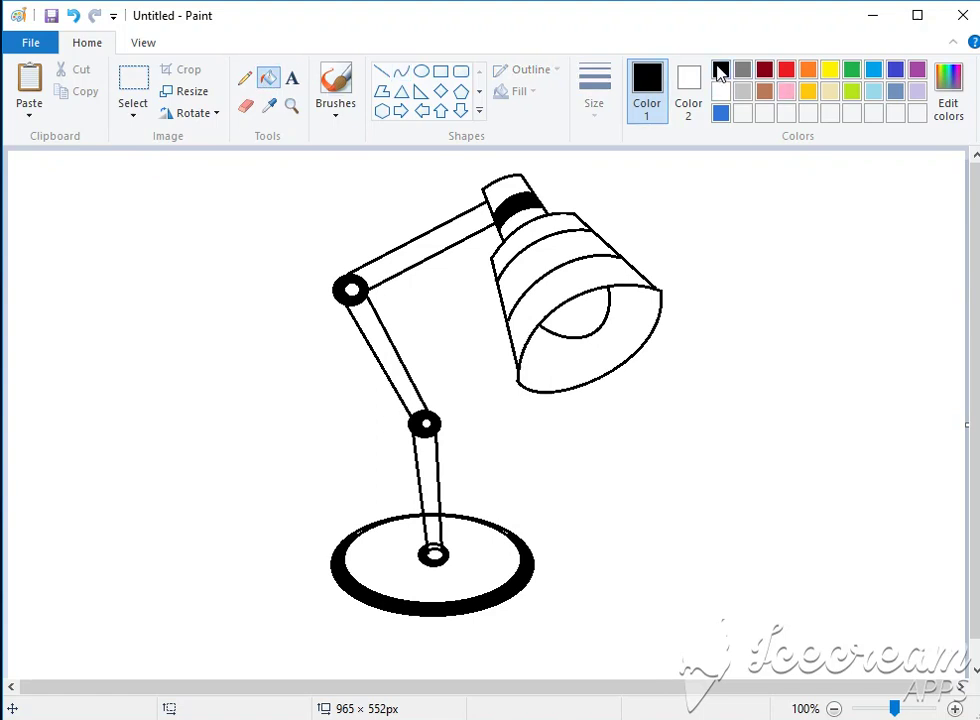
click(532, 257)
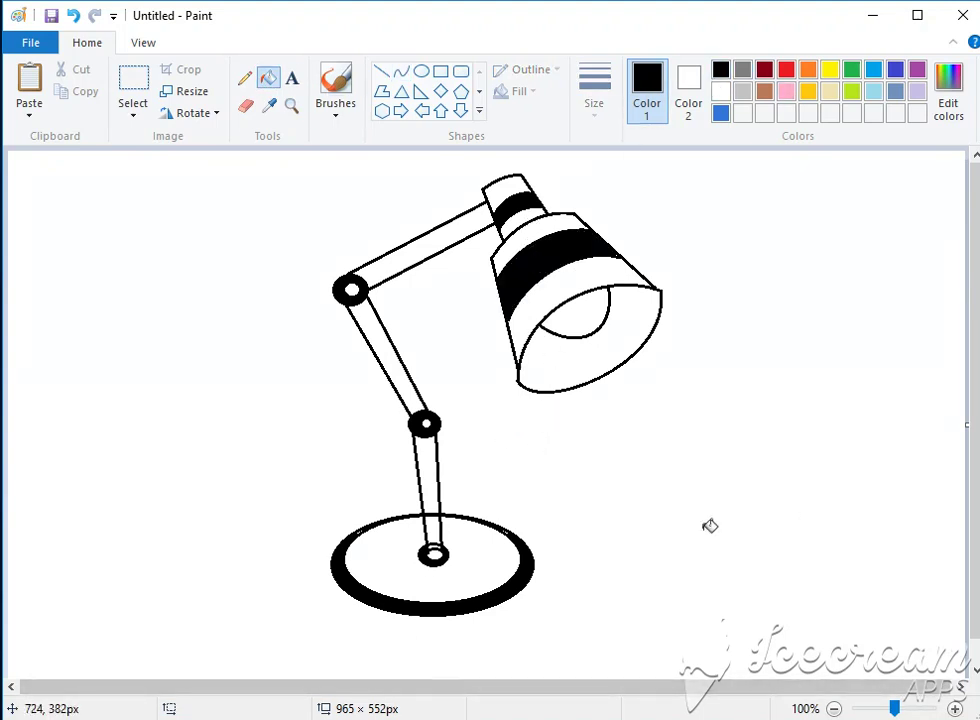
Step: Place a text box about 317 × 100 px below the shade, with the font set to bold Calibri at size 25
click(292, 80)
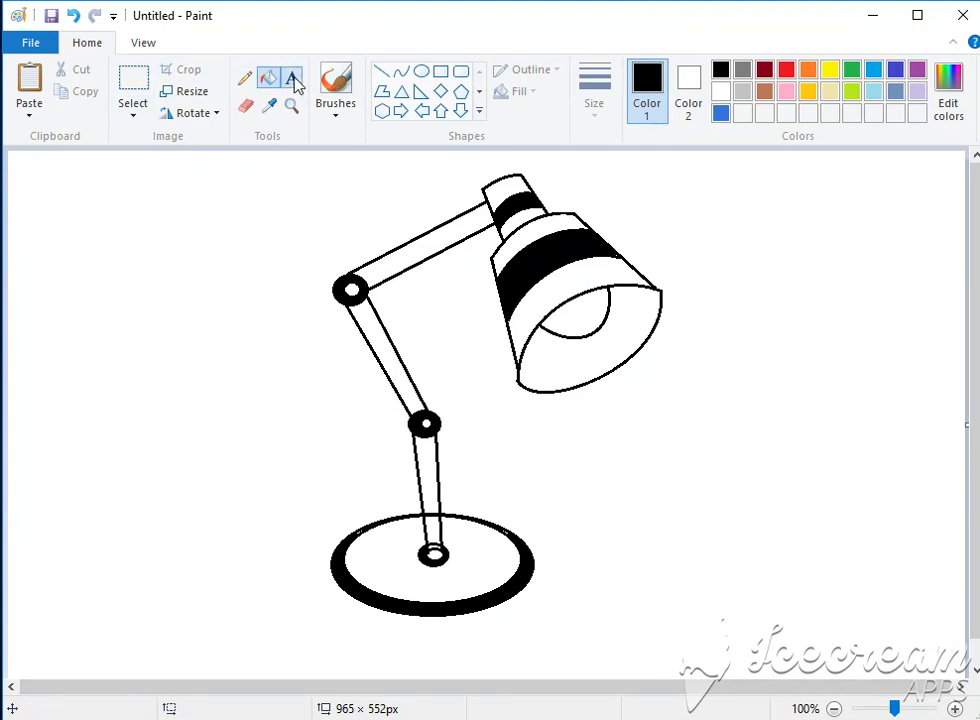
click(595, 441)
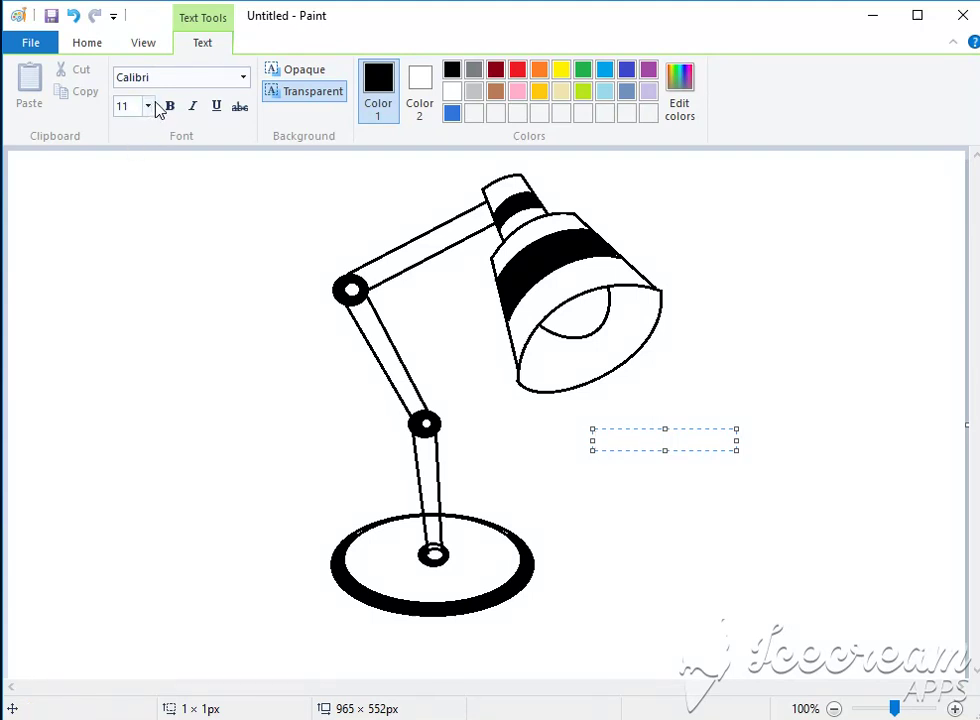
click(146, 106)
click(130, 105)
drag(135, 108, 113, 112)
click(170, 106)
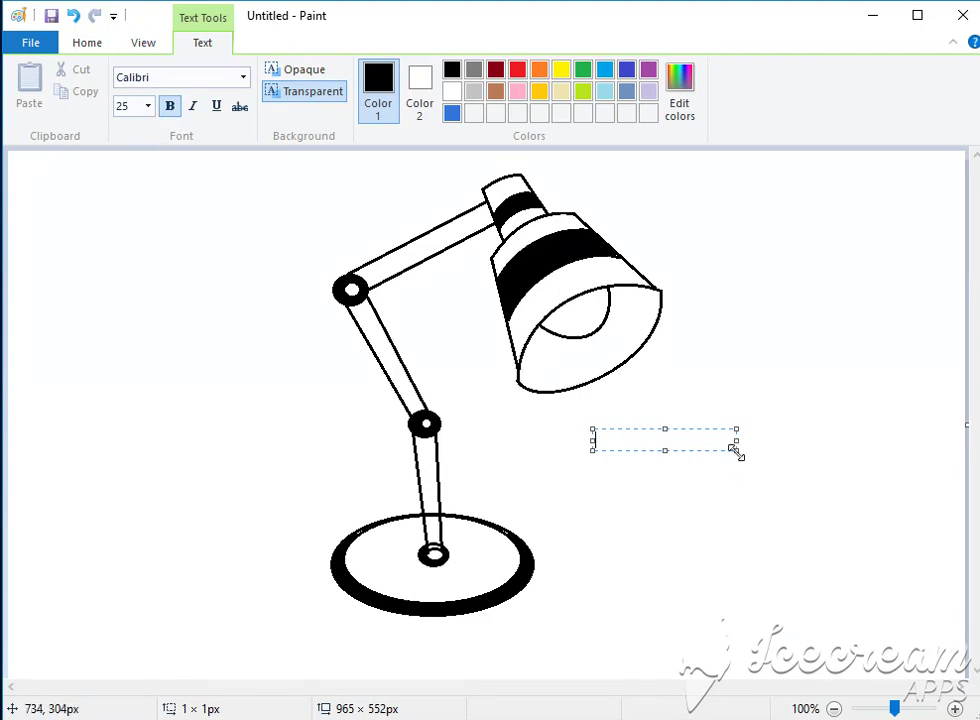
drag(736, 450, 901, 522)
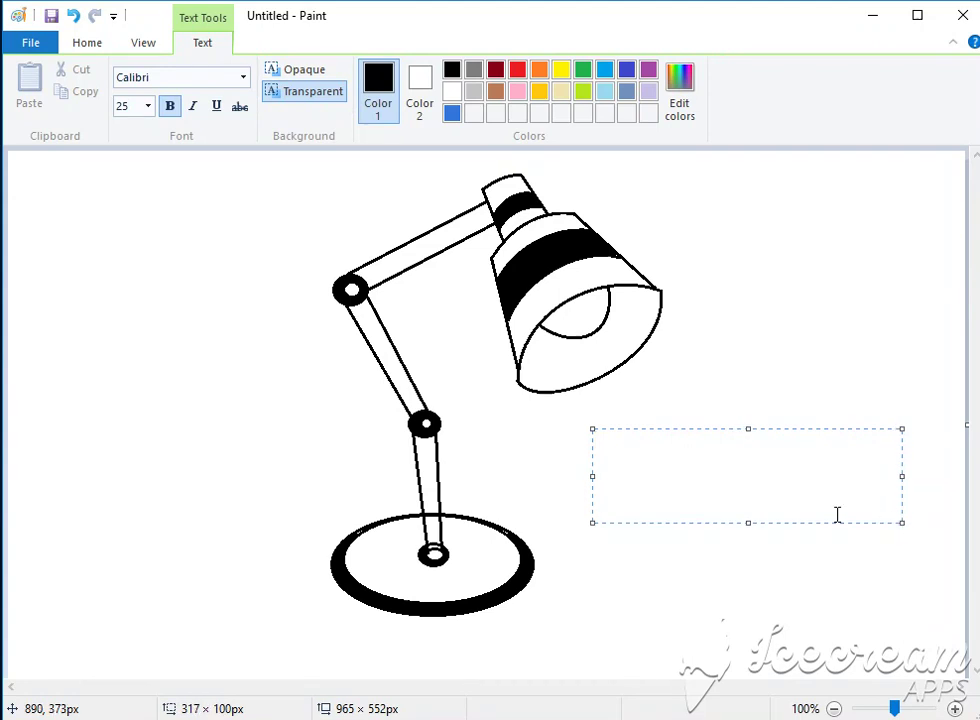
Step: Enter the caption TABLE LAMP in the text box
text(TABLE)
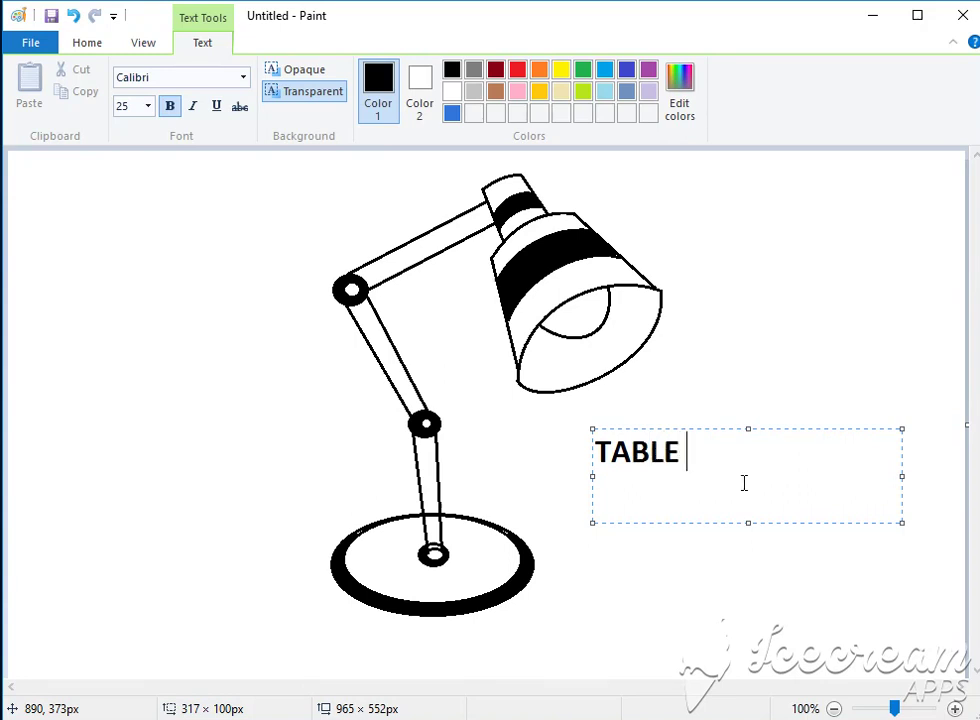
text( LAMP)
click(822, 606)
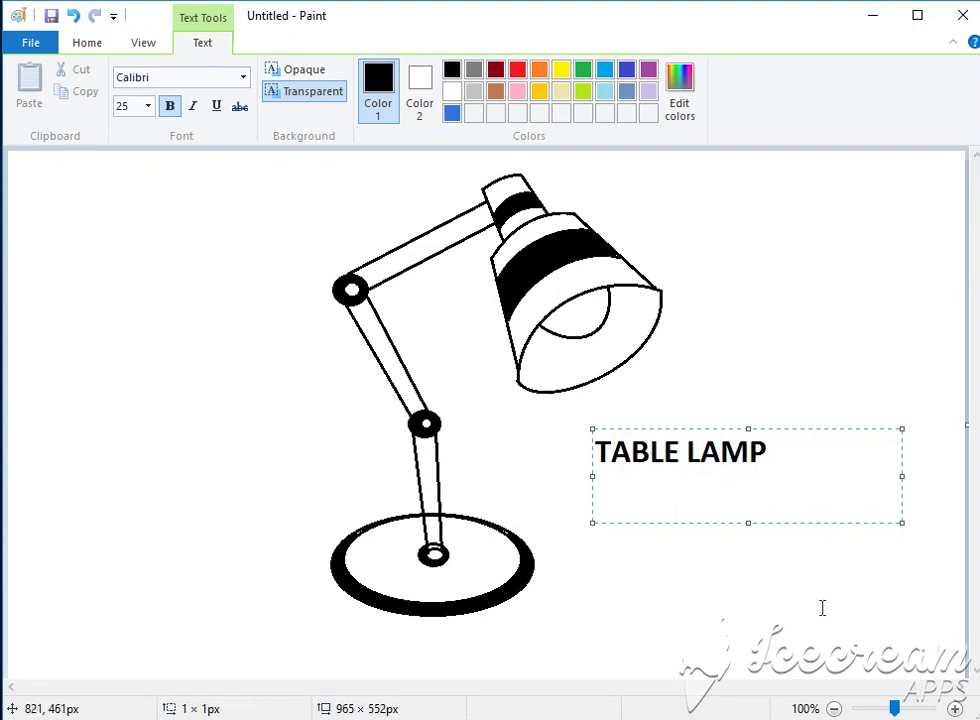